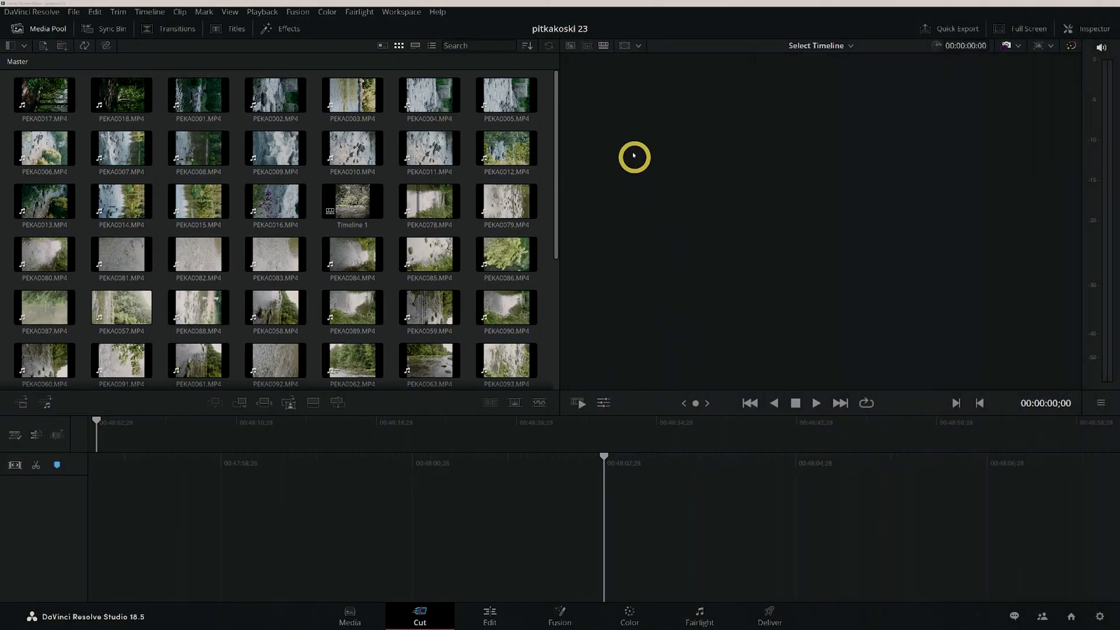
- Switch the media pool to Source Tape view and sort clips by name, date, camera, then start timecode
click(586, 46)
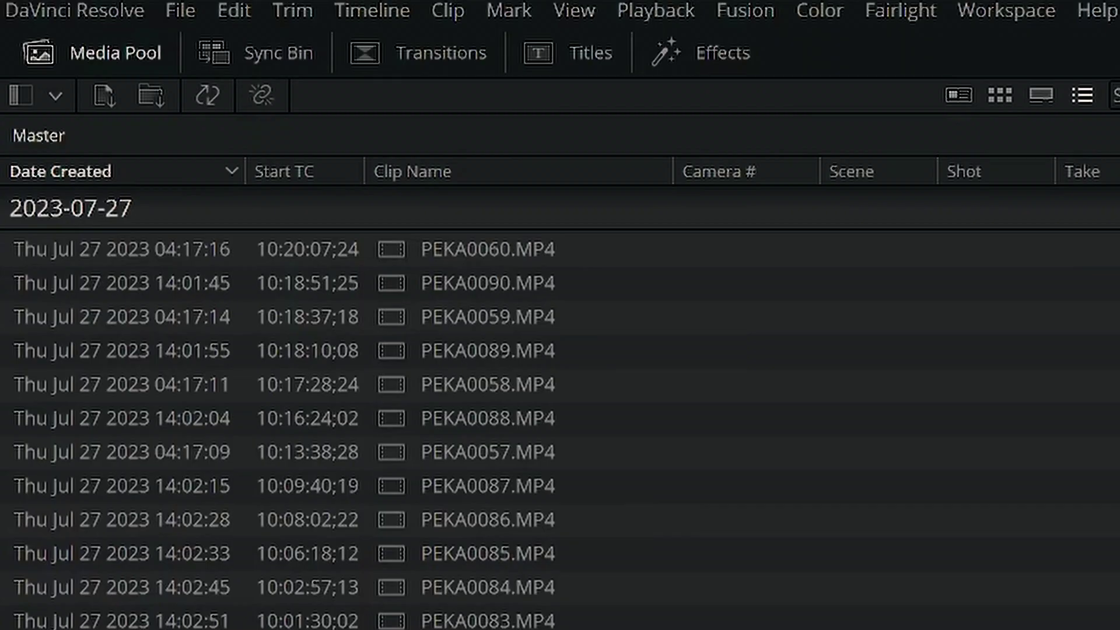
click(414, 172)
click(59, 171)
click(719, 172)
click(286, 172)
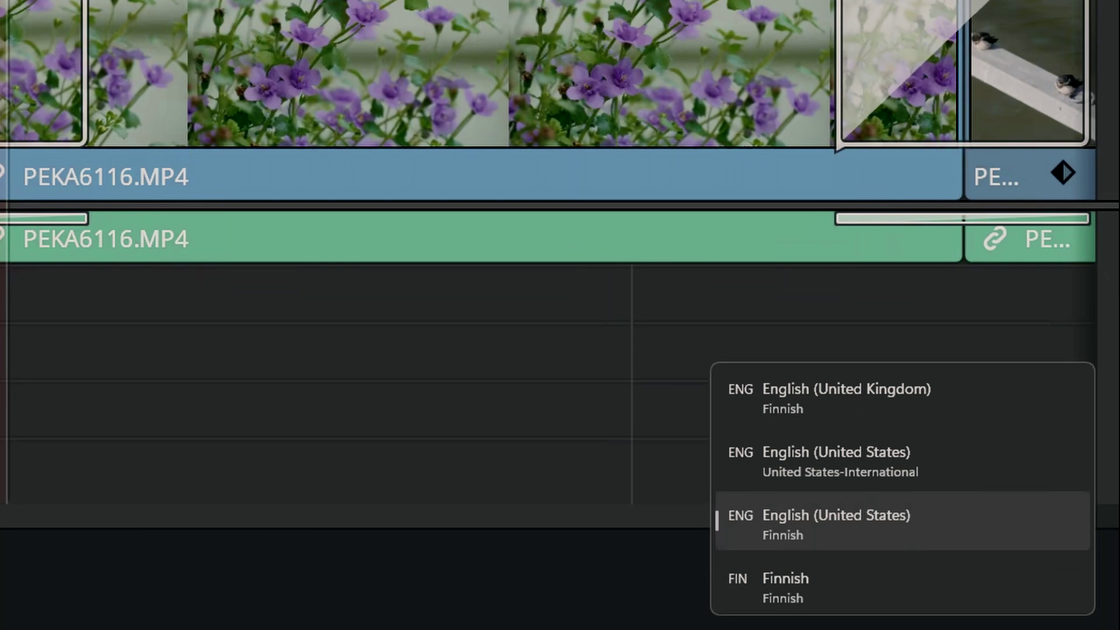
- Cycle input languages with Win+Space to English (United States) United States-International
key(super+space)
key(super+space)
key(super+space)
key(super+space)
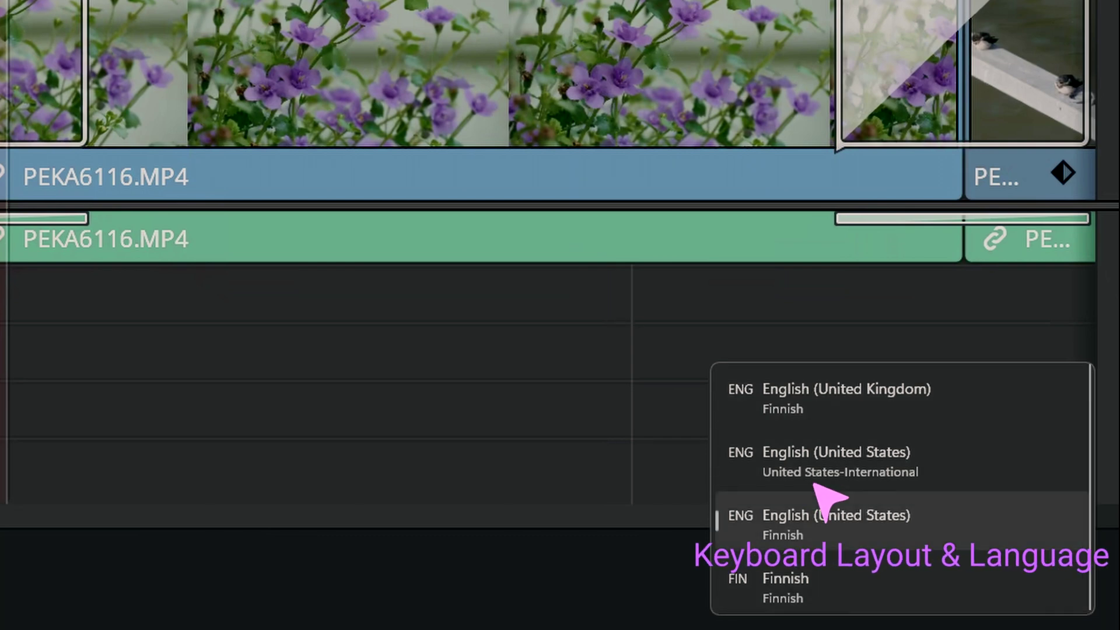
key(super+space)
key(super+space)
key(super+space)
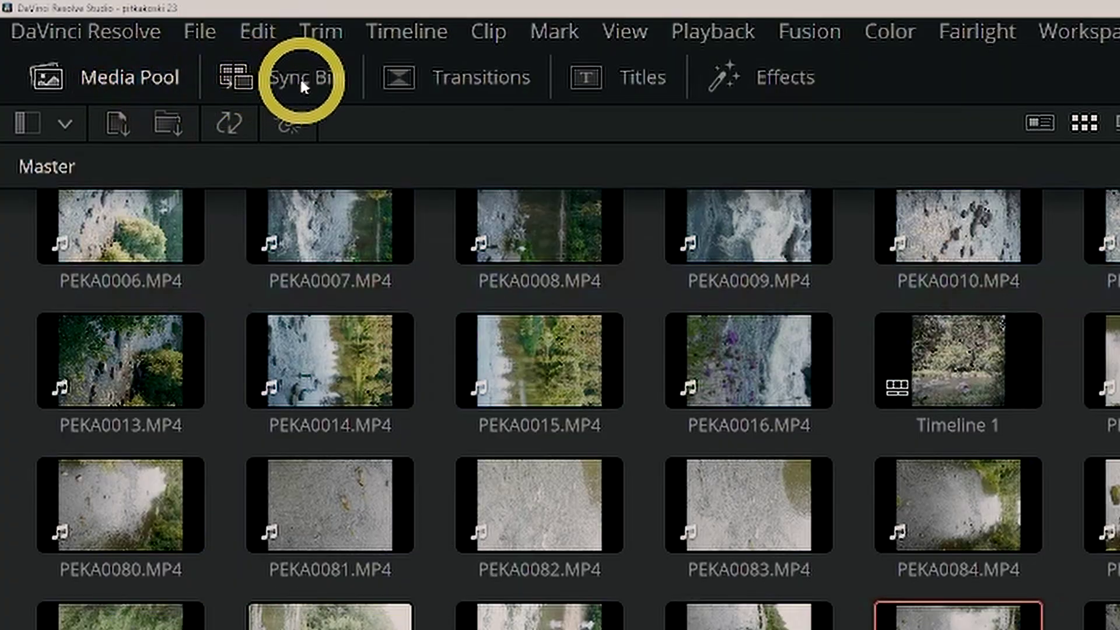
- Show the Sync Bin beside the timeline and play the timeline in reverse with J
click(299, 77)
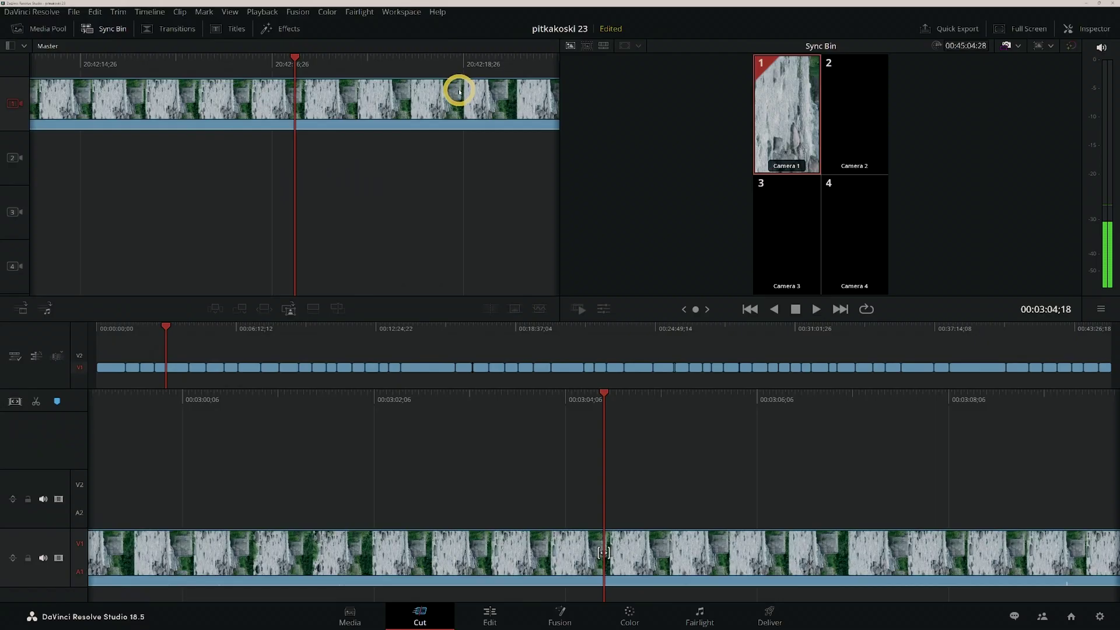
key(j)
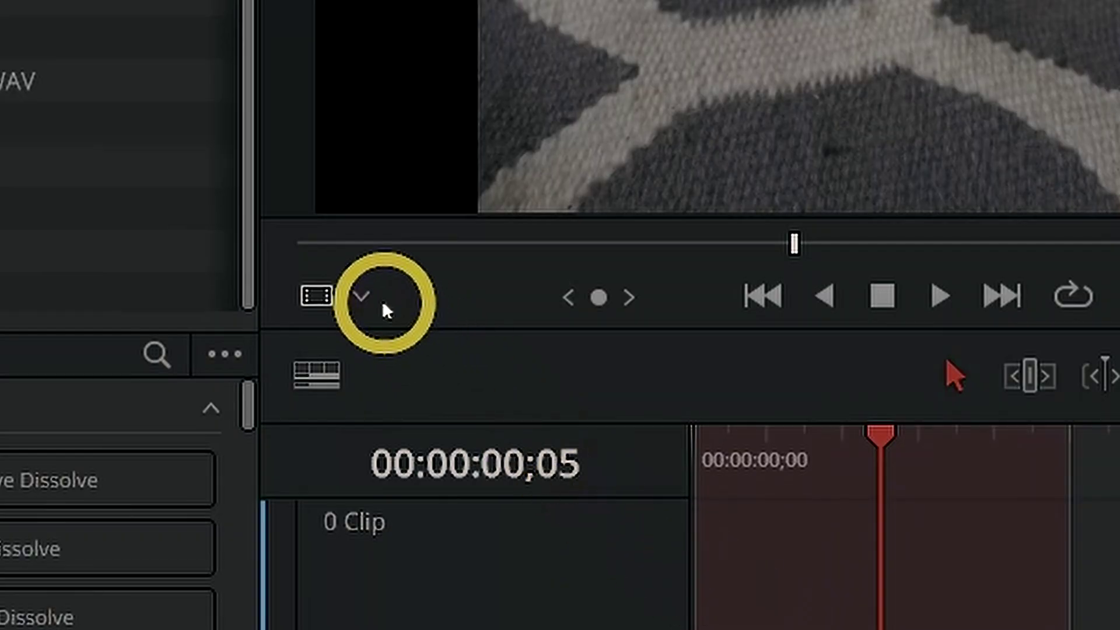
- Switch the source viewer to Multicam mode to show all four camera angles
click(357, 298)
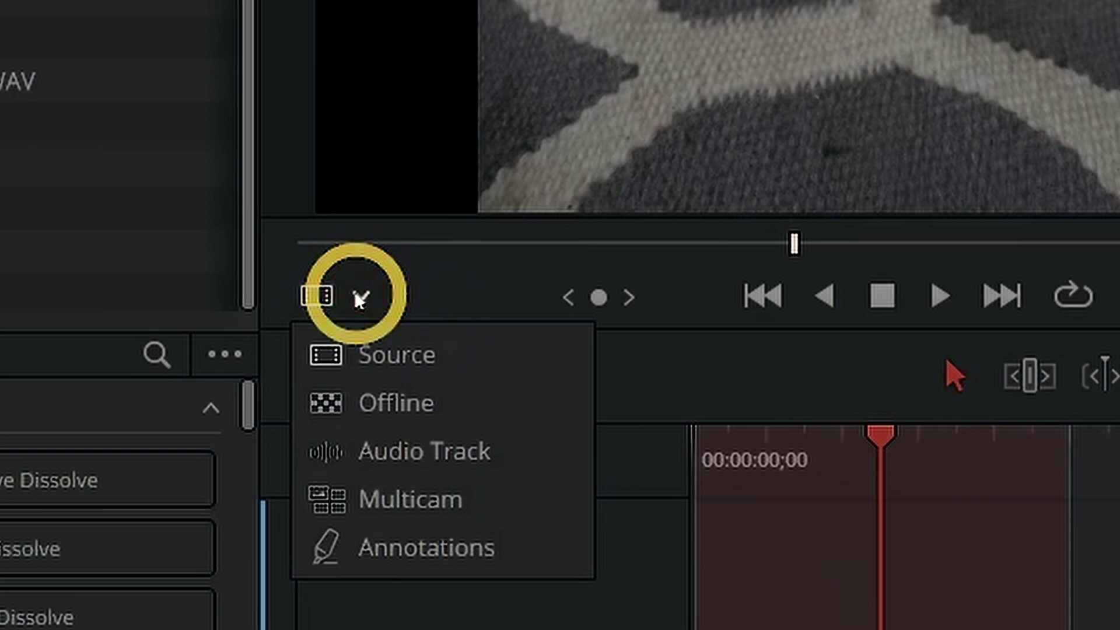
click(379, 499)
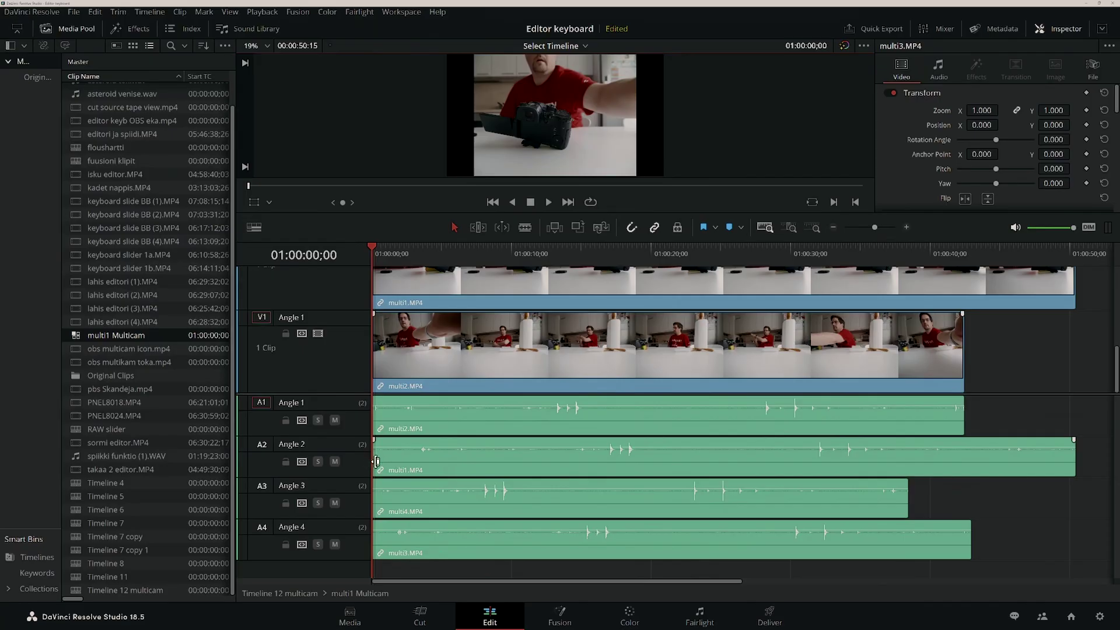
- Trim the head of multi1.MP4 and slide it left so its audio peaks match the other angles
drag(376, 462, 471, 462)
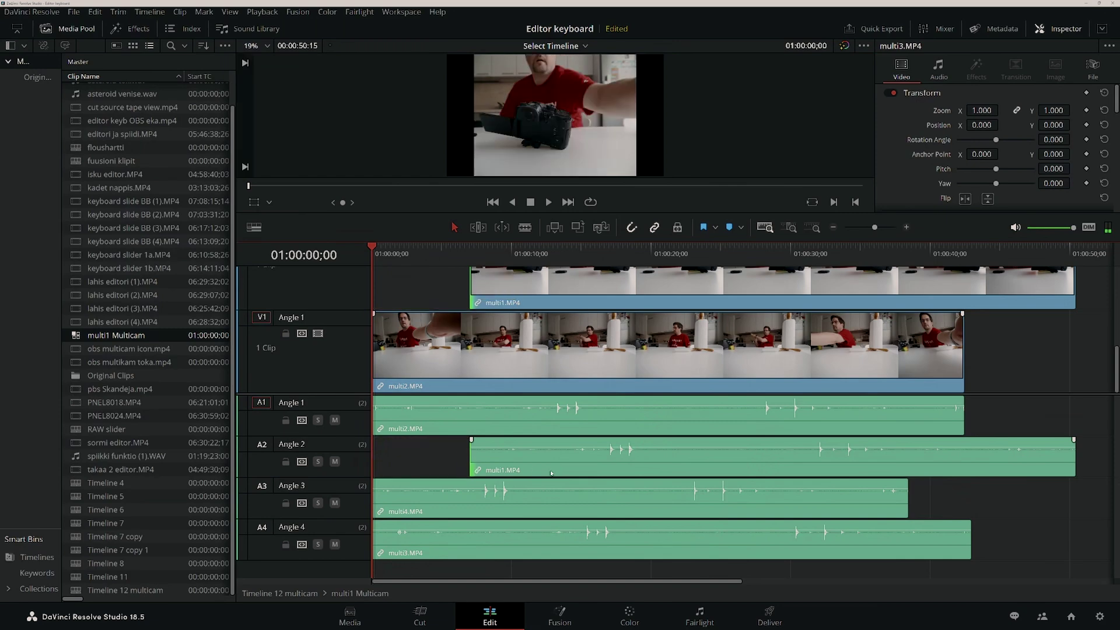
drag(551, 473, 496, 474)
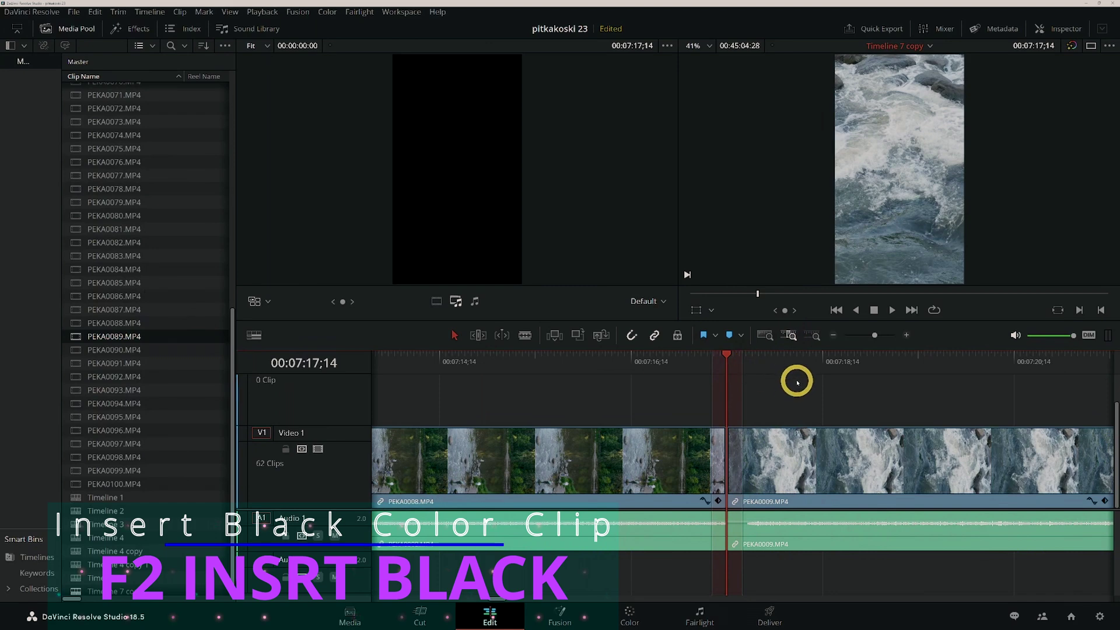
- Insert a solid colour clip between PEKA0008 and PEKA0009 with F2 and make it green in the Inspector
key(F2)
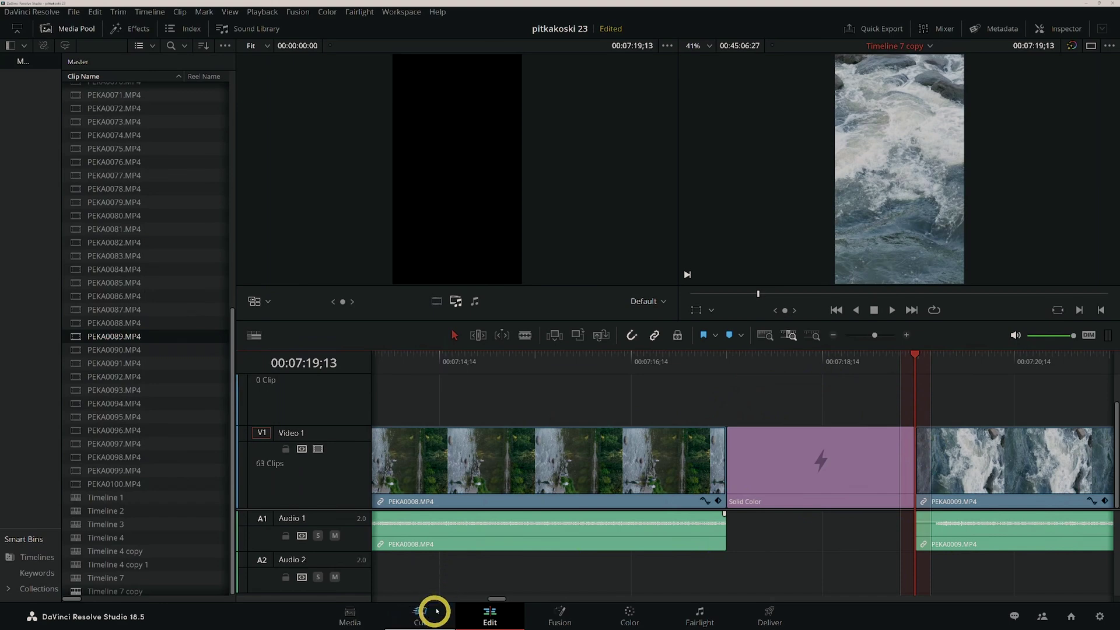
click(762, 366)
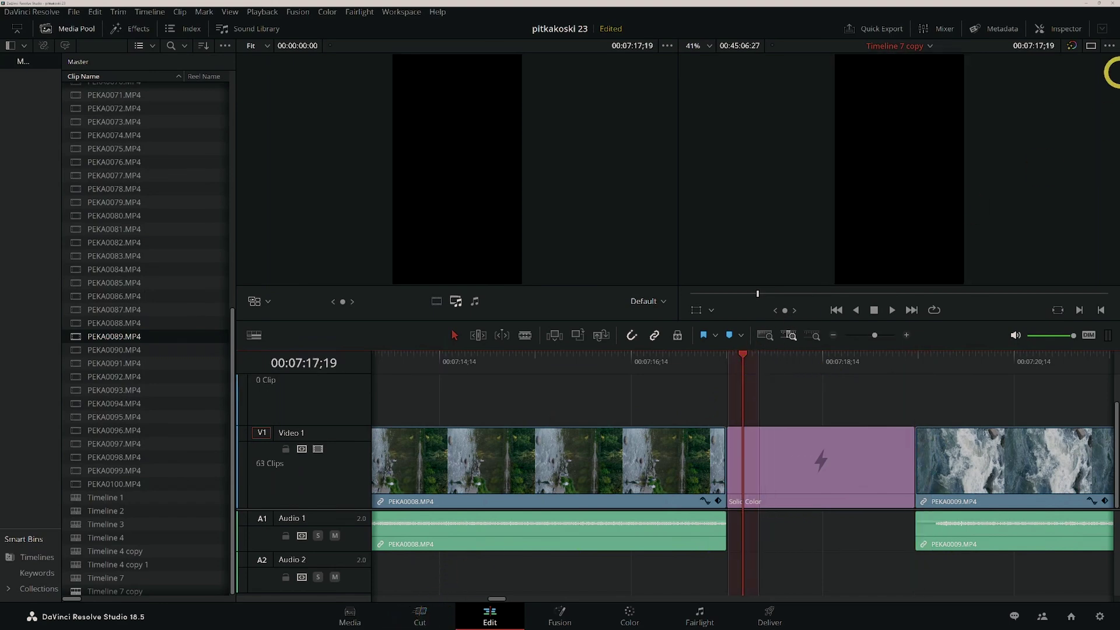
click(1072, 29)
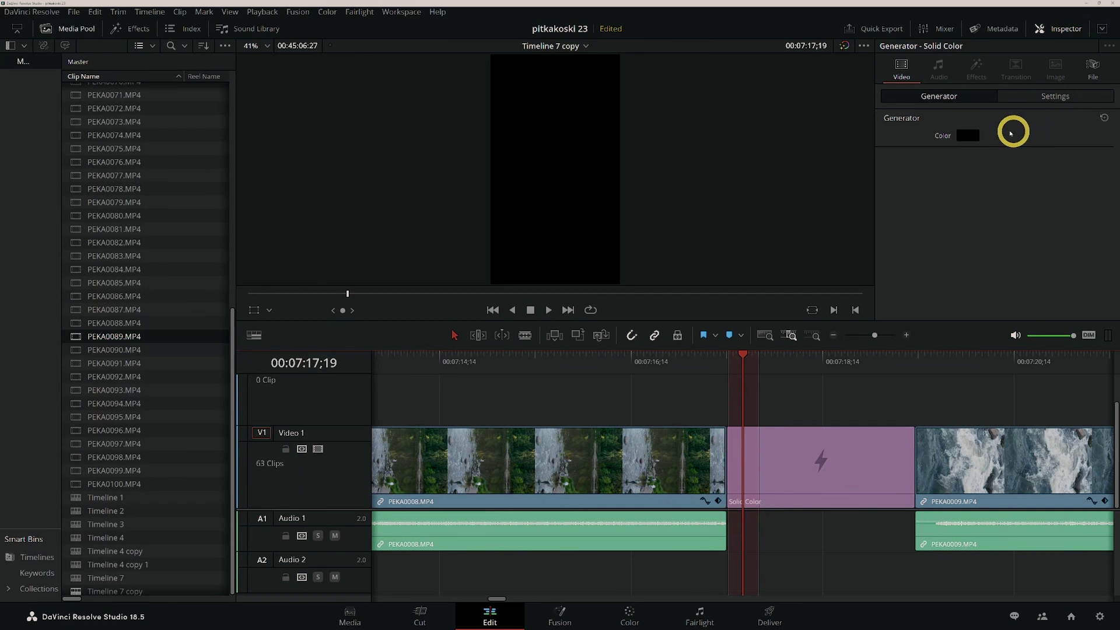
click(967, 137)
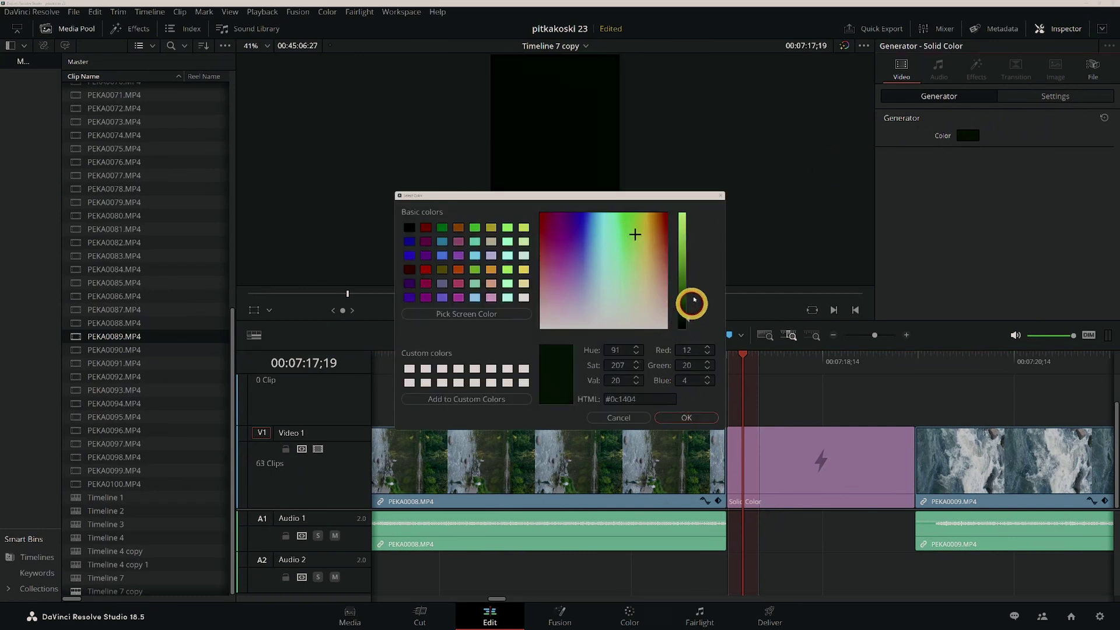
drag(694, 299, 696, 260)
click(683, 416)
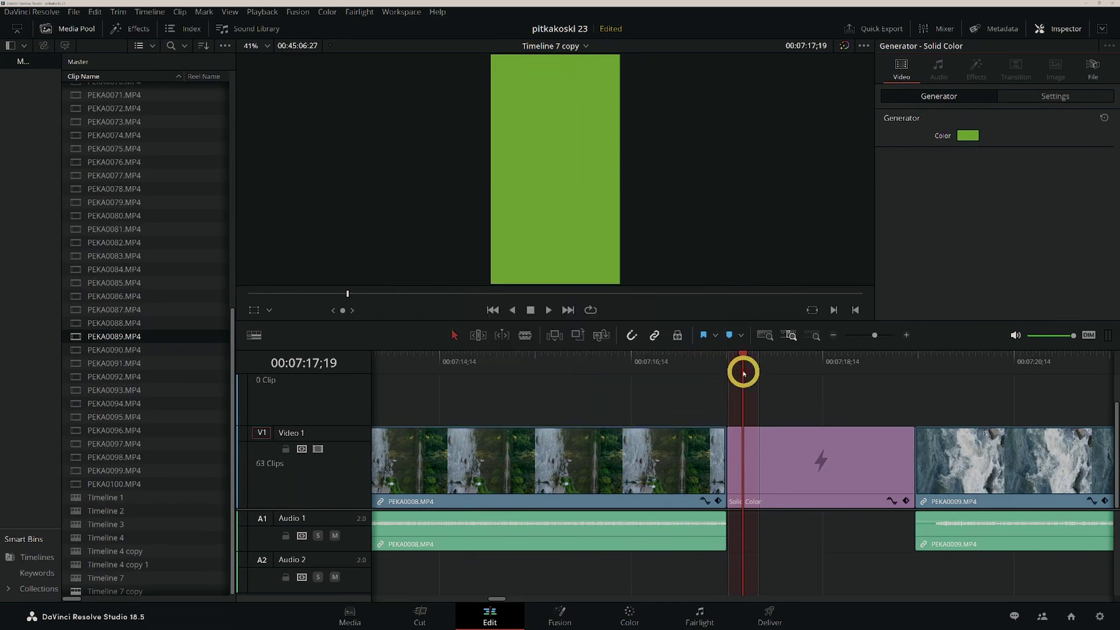
- Add a 'Hello!' text title above the green clip, trimmed to end with it
mouse_move(744, 374)
mouse_down()
mouse_move(828, 356)
mouse_move(741, 369)
mouse_up()
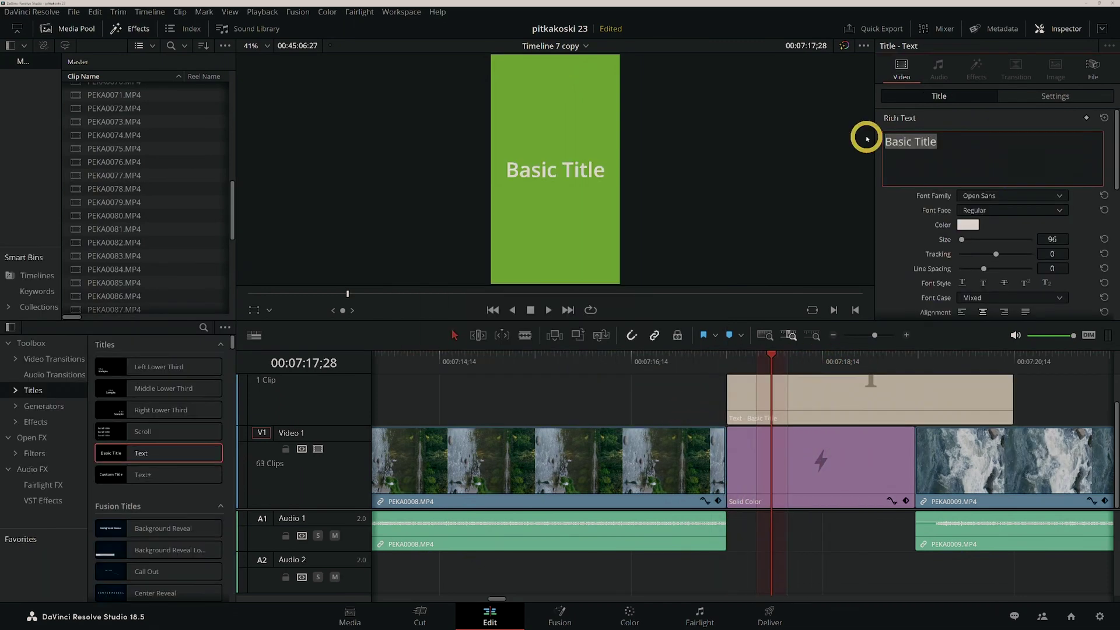
text(Hello)
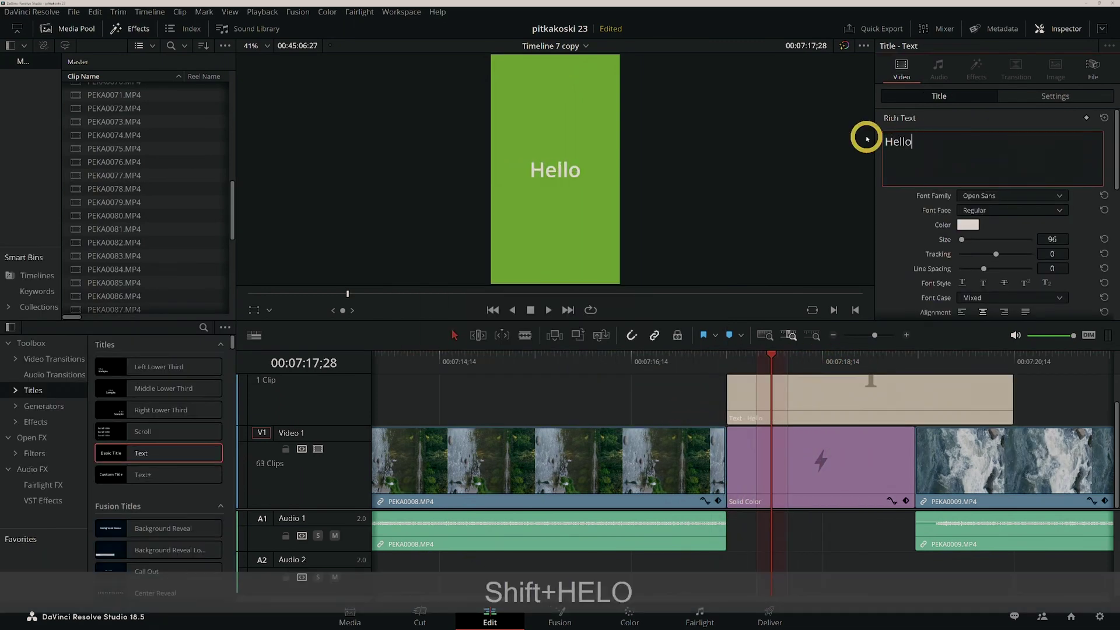
text(!)
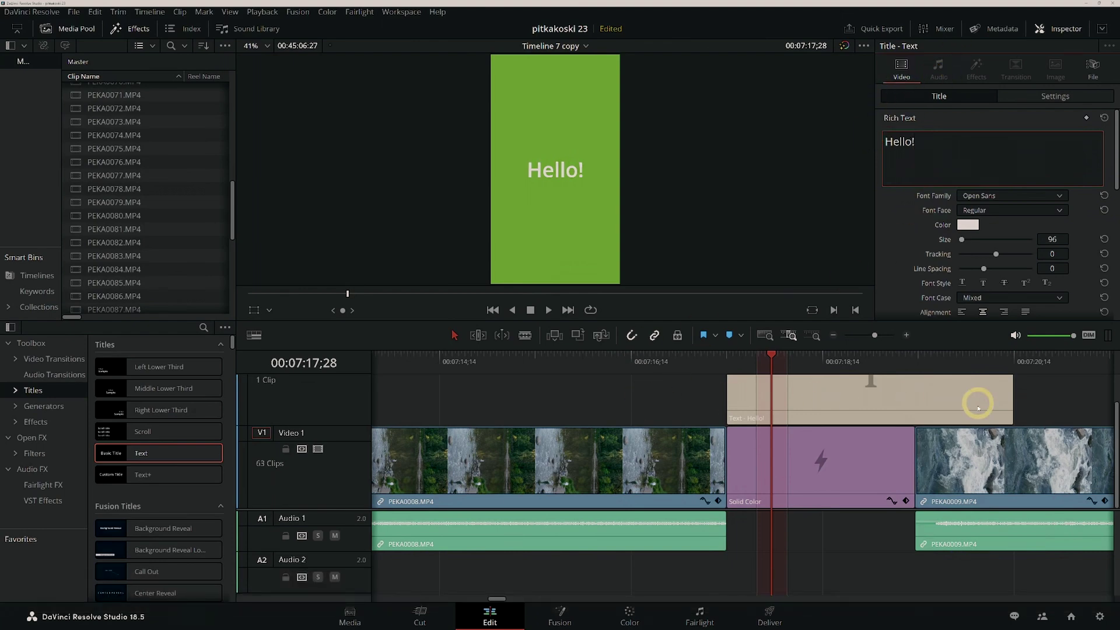
drag(1013, 398, 914, 399)
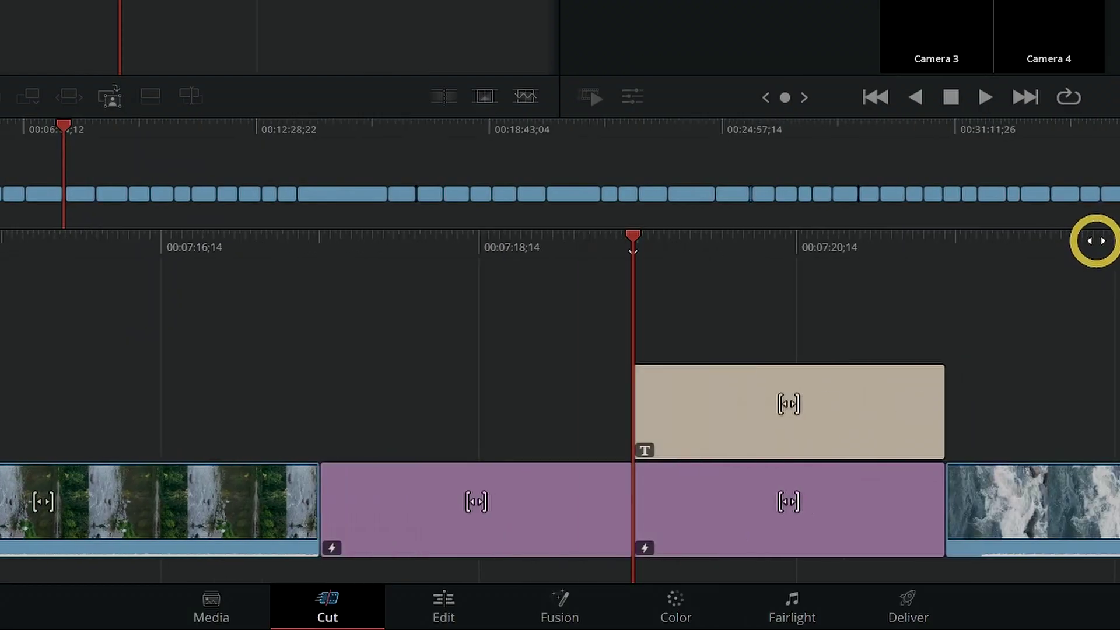
- Insert two solid colour clips into PNEL8024.MP4, one at about 3 seconds and one later on
drag(516, 254, 728, 260)
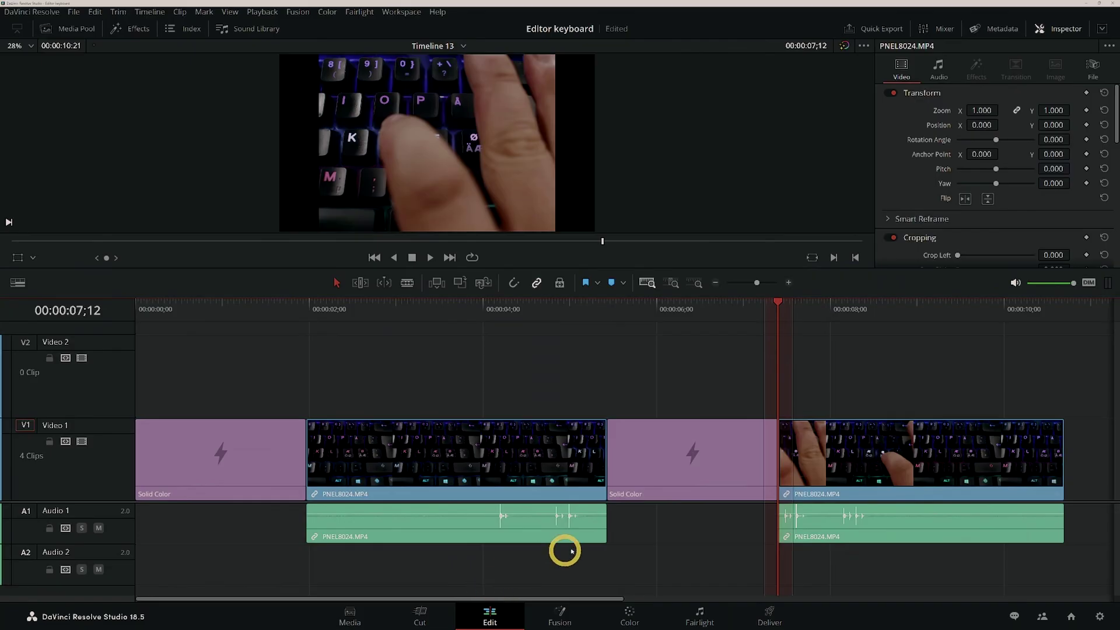
drag(724, 318, 396, 302)
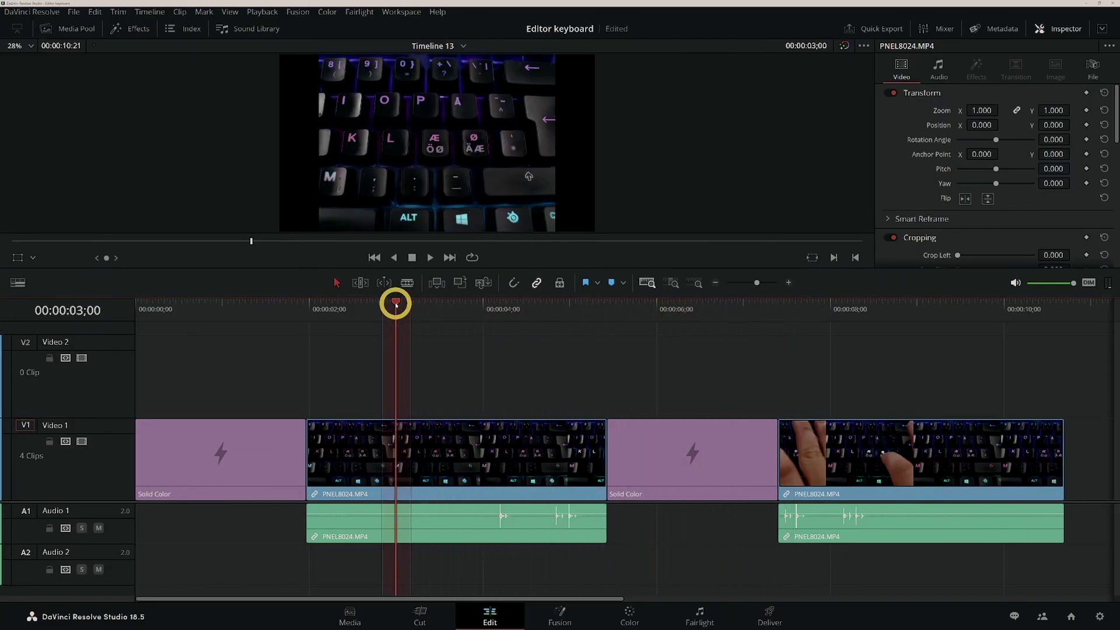
key(F9)
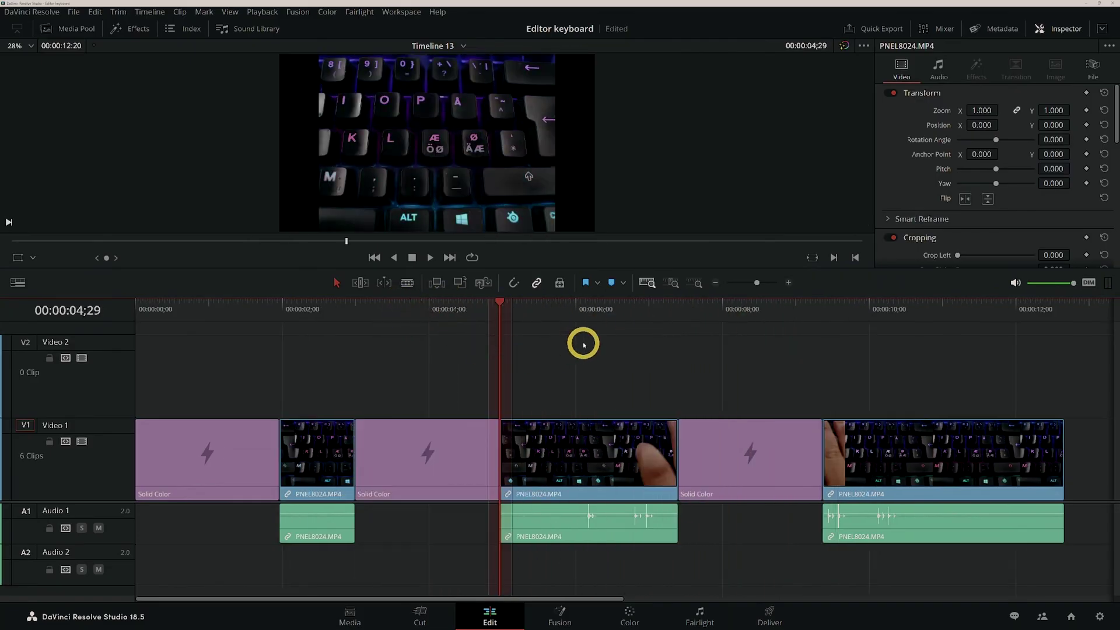
click(962, 321)
key(F9)
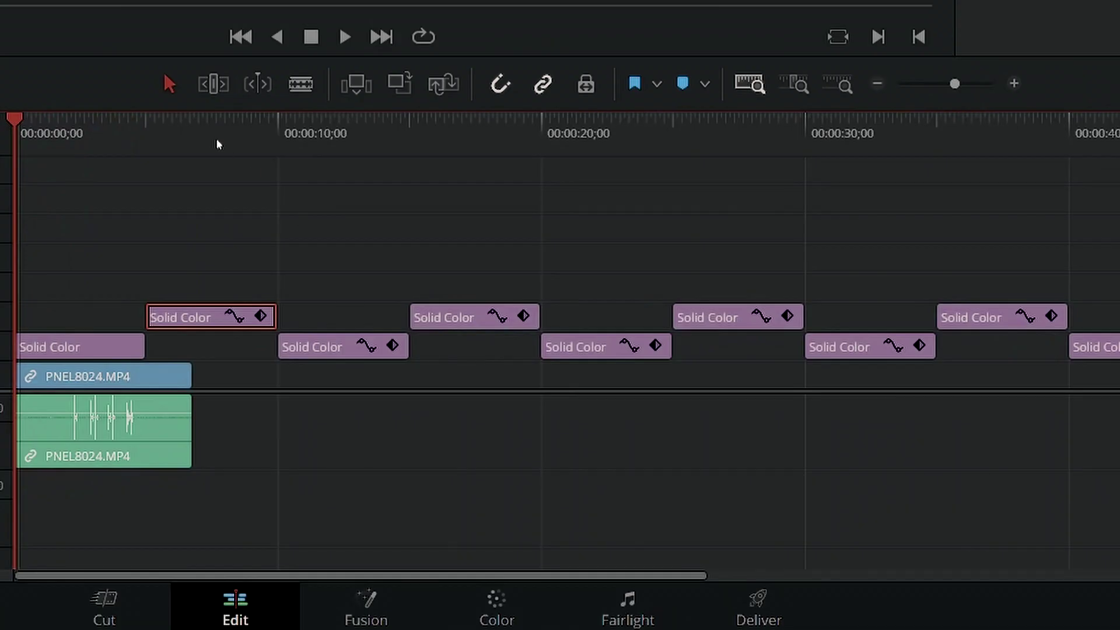
- Jump to the timeline start with Home and scrub through Timeline 11's staggered solid colour clips
drag(186, 145, 764, 216)
key(Home)
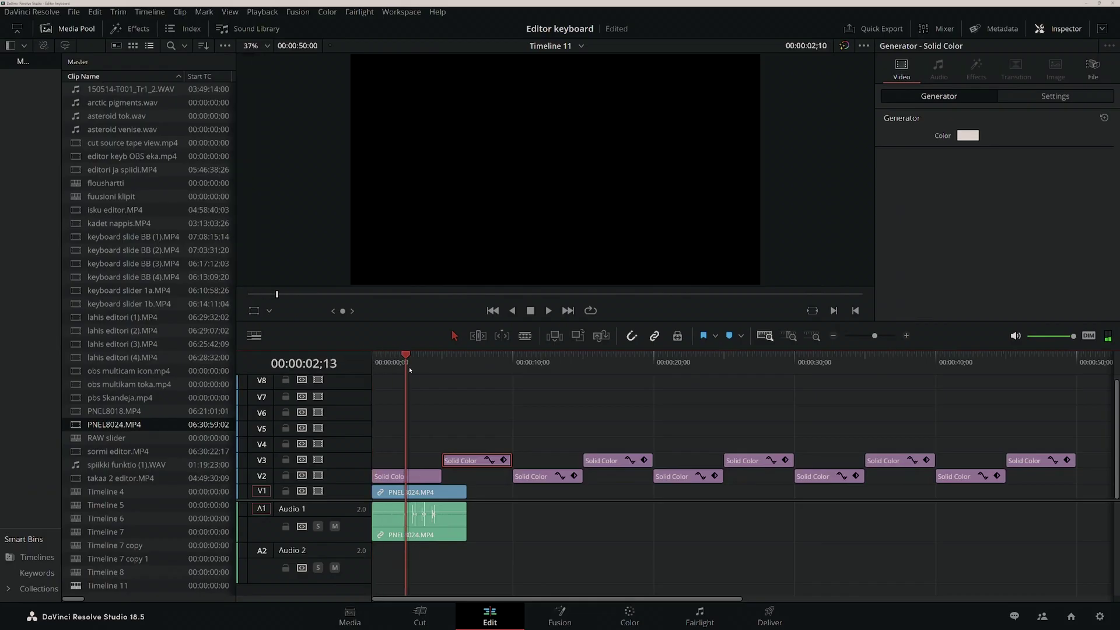
drag(410, 369, 542, 379)
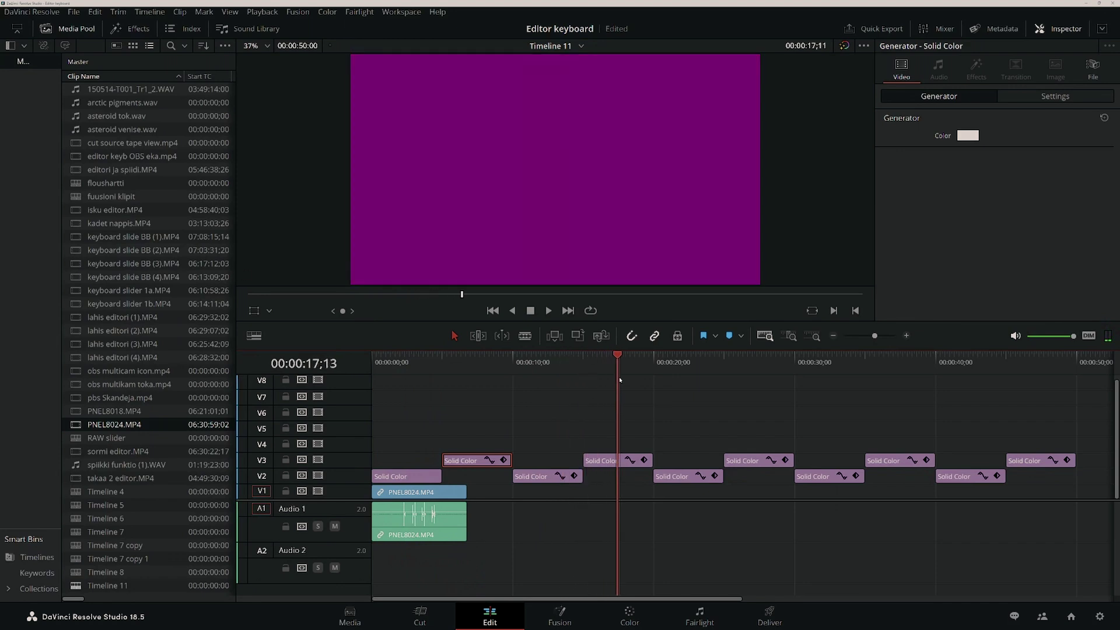
- Scrub past the purple, blue, yellow and orange clips, then disable video tracks V3 and V2
drag(619, 380, 813, 384)
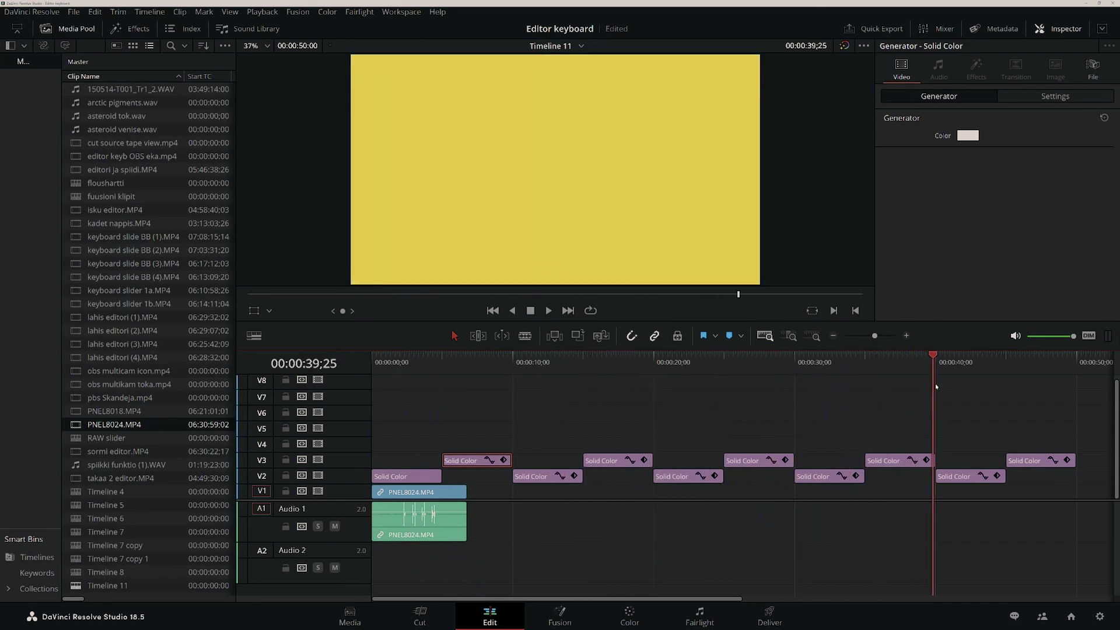
drag(935, 386, 1076, 383)
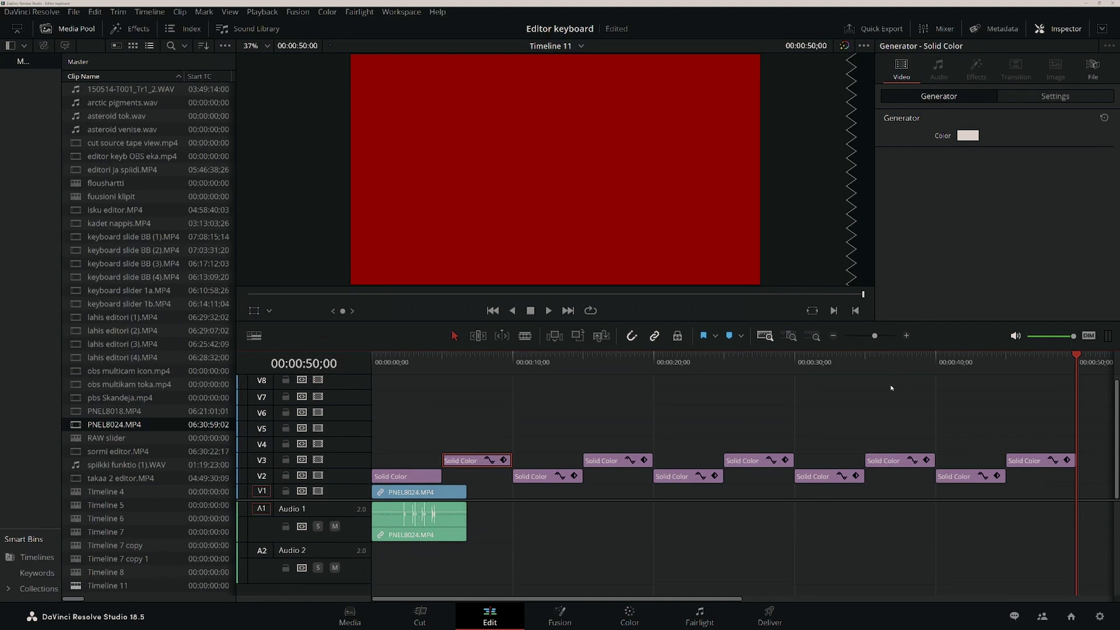
click(317, 460)
click(318, 475)
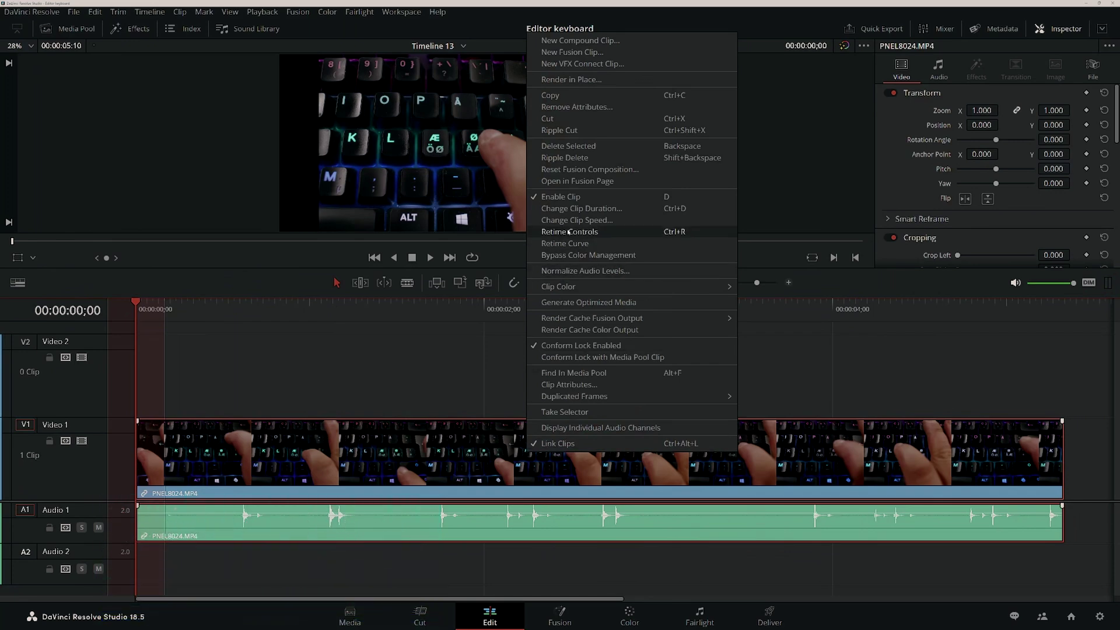
- Freeze the keyboard clip from about 2 seconds with Shift+R and play it back to review the retime
click(569, 231)
drag(535, 308, 614, 320)
key(shift+r)
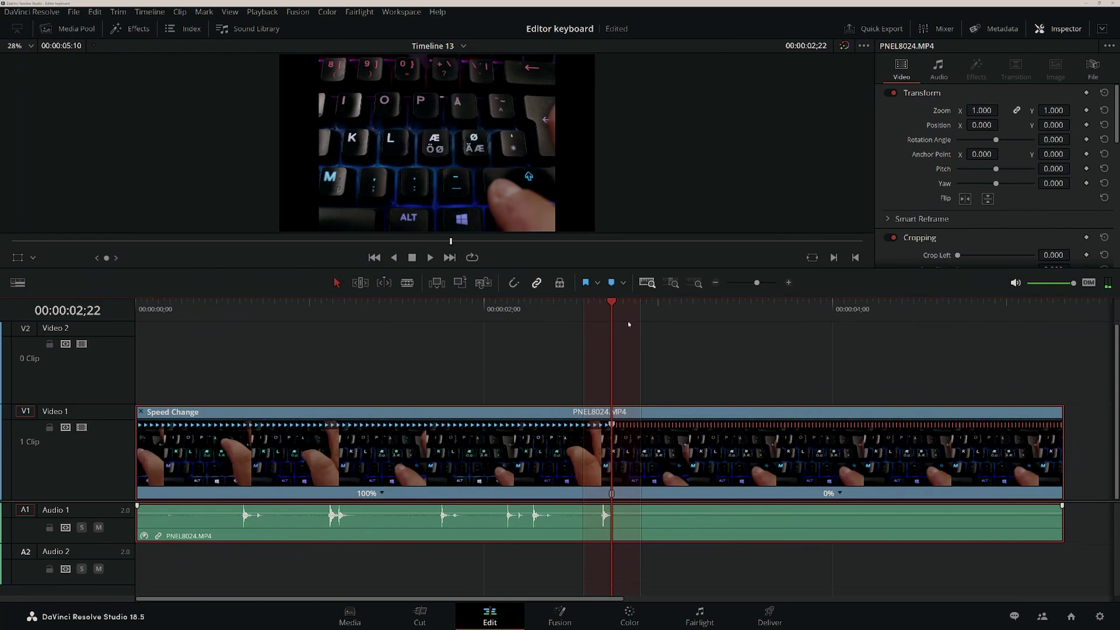
click(477, 308)
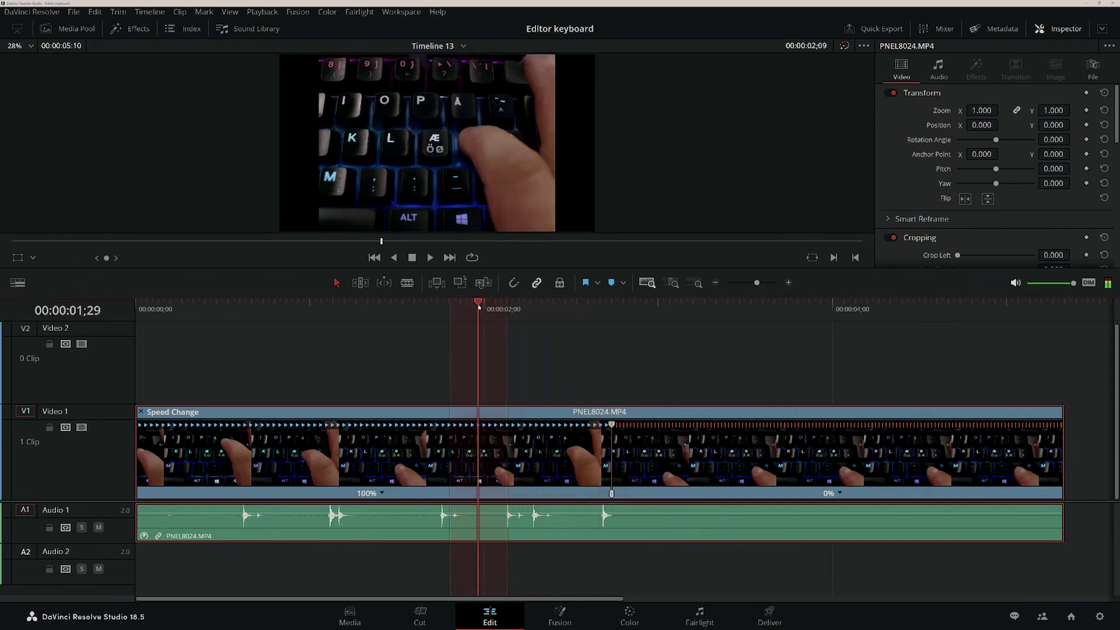
key(space)
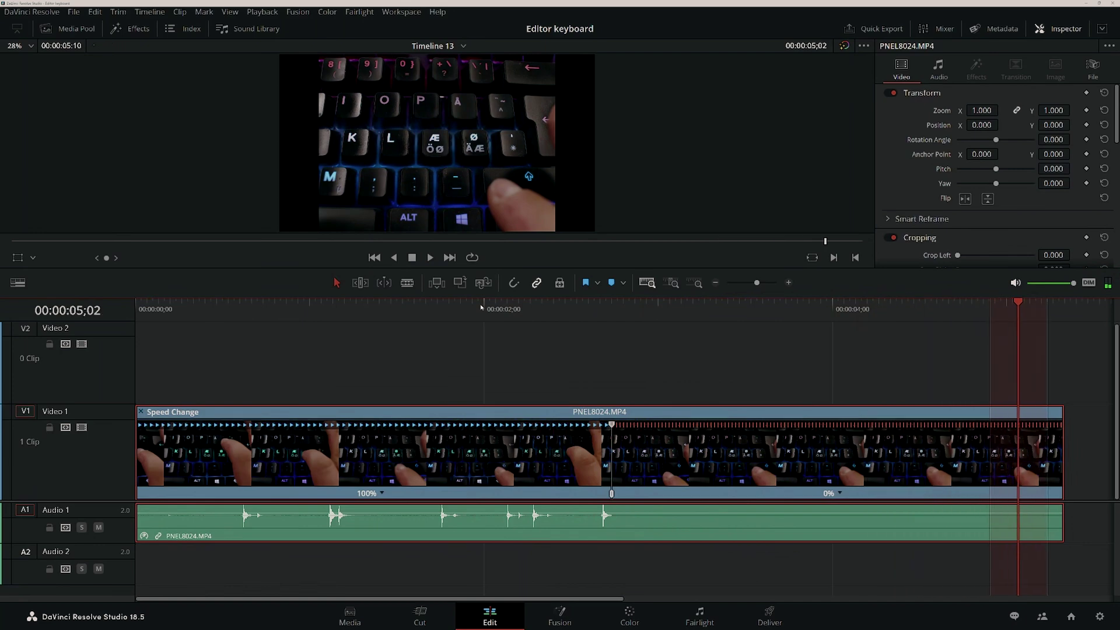
click(432, 305)
key(space)
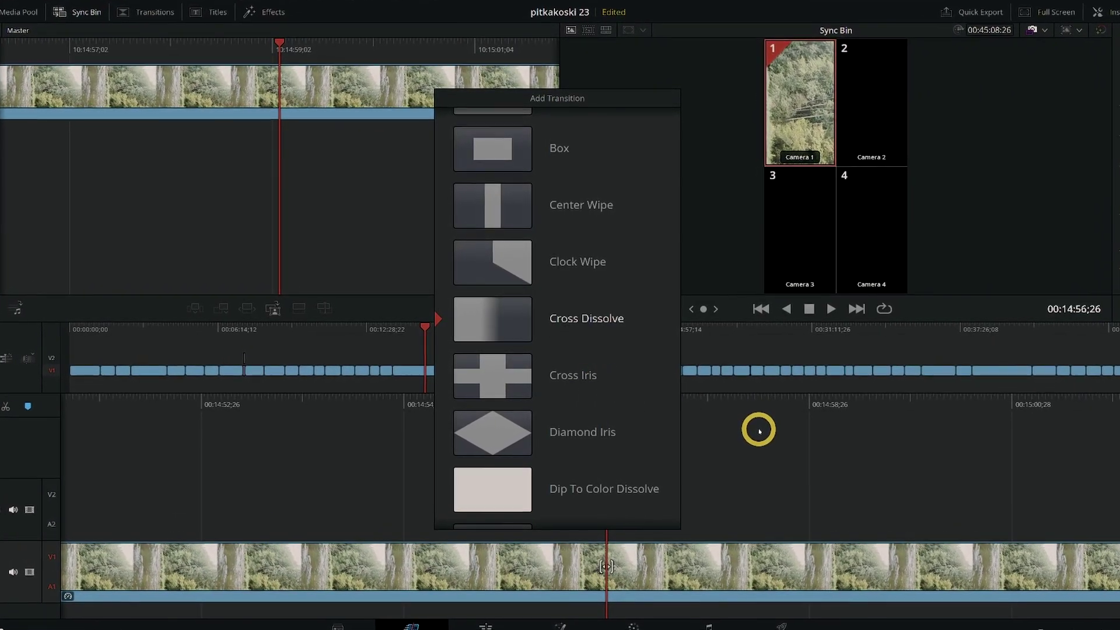
- Step through the Add Transition list to Non-Additive Dissolve for the cut between the forest clips
key(Up)
key(Up)
key(Up)
key(Up)
key(Up)
key(Up)
key(Up)
key(Up)
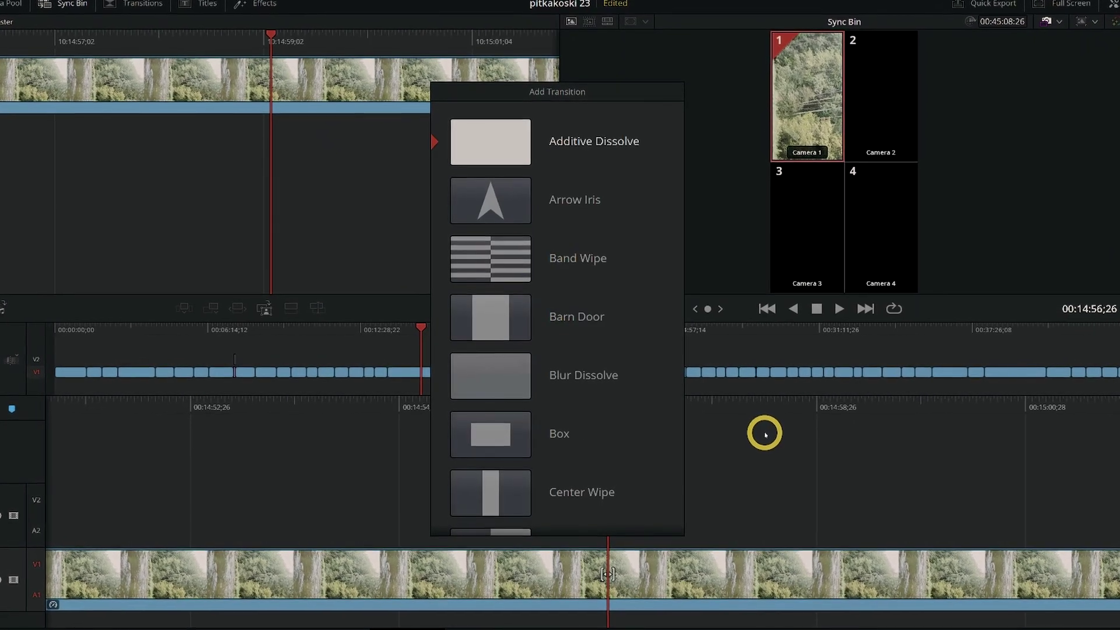
key(Down)
key(Down)
key(Down)
key(Down)
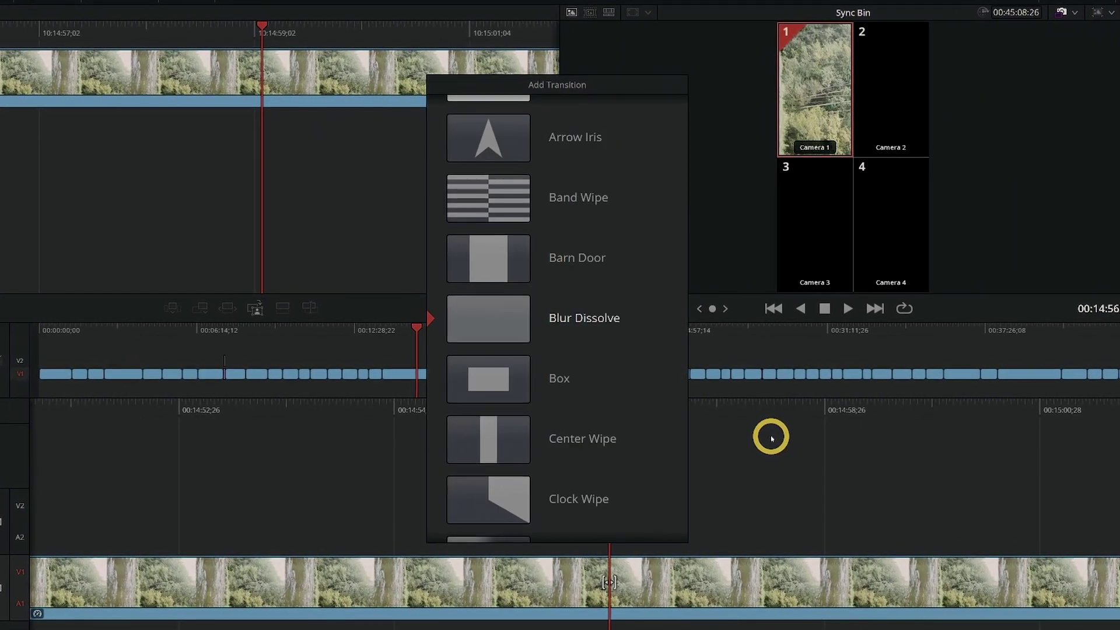
key(Down)
key(Down)
key(Down)
key(Down)
key(Down)
key(Down)
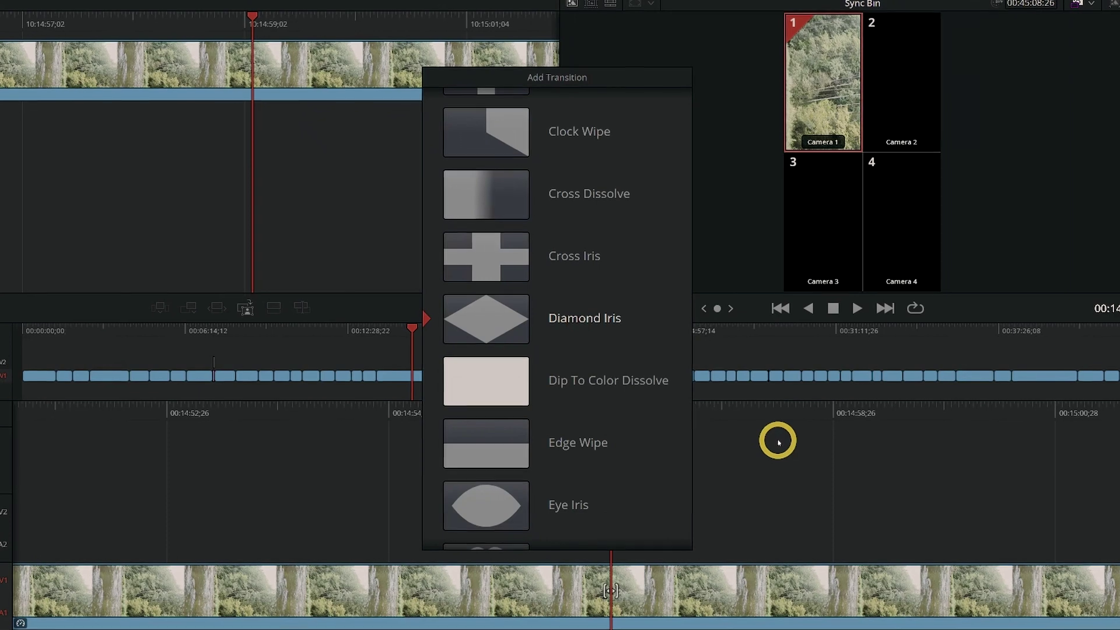
key(Down)
key(Down)
key(Down)
key(Down)
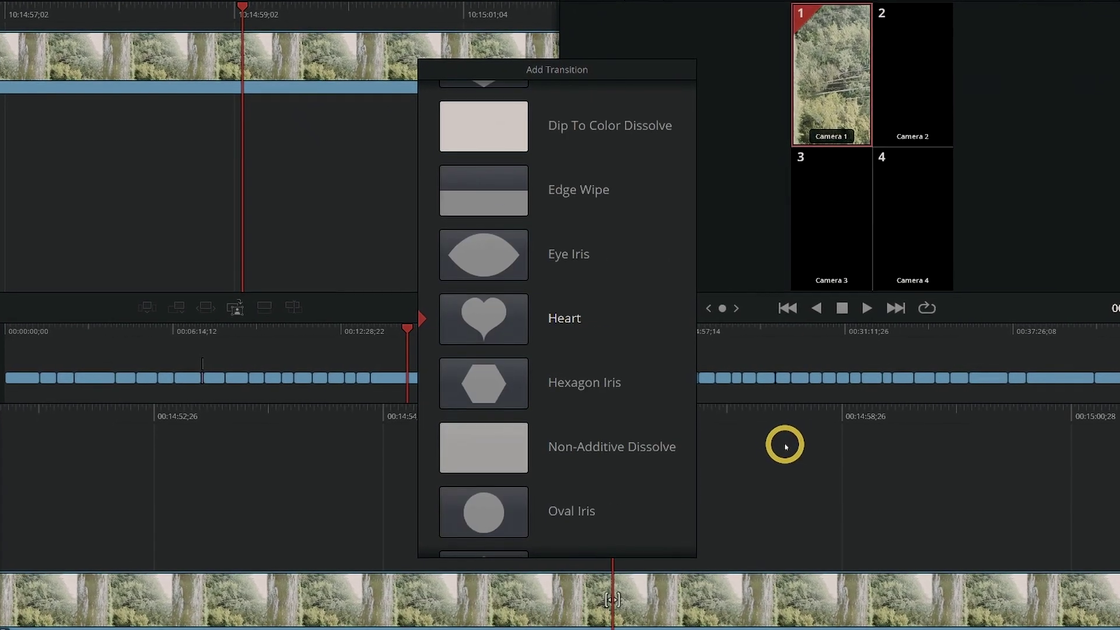
key(Down)
key(Down)
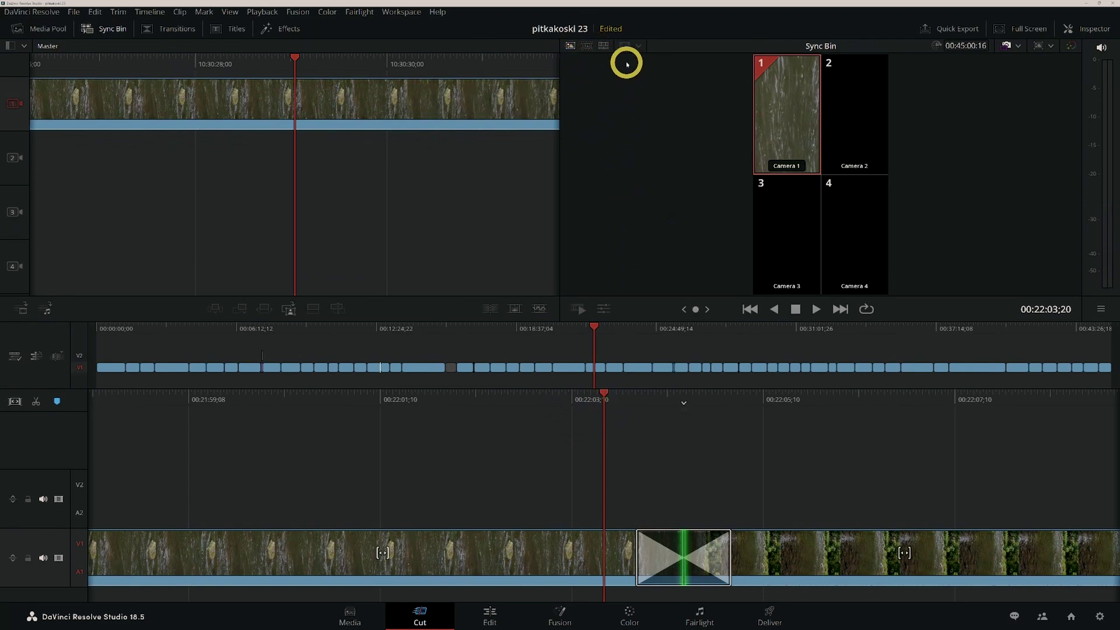
- Show the Media Pool and scrub Timeline 7 copy back and forth over the new transition
click(588, 46)
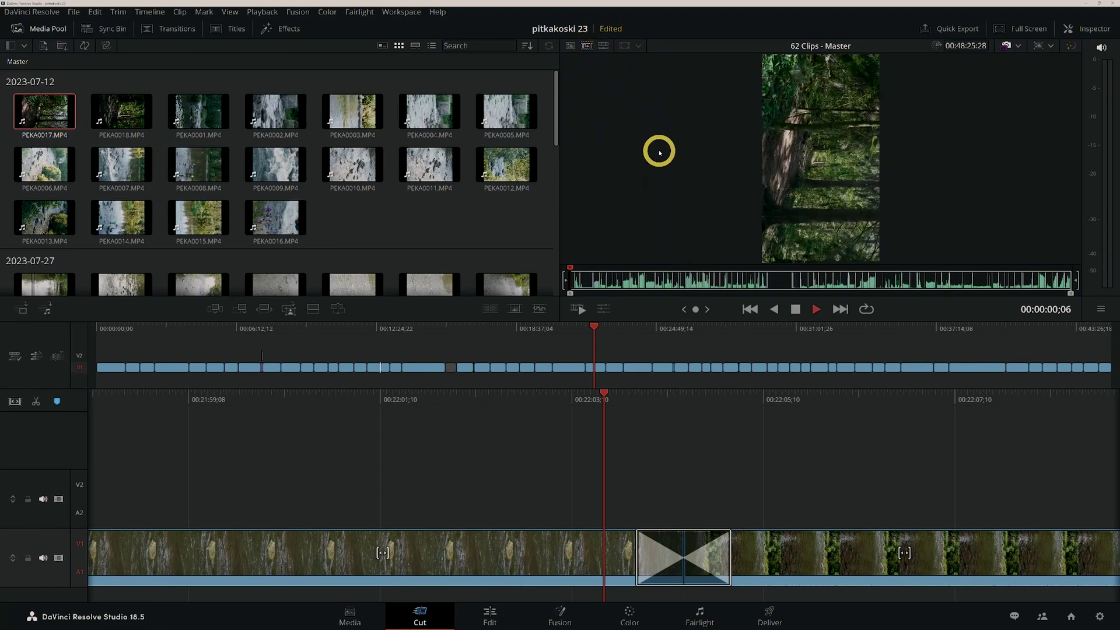
drag(592, 390, 626, 396)
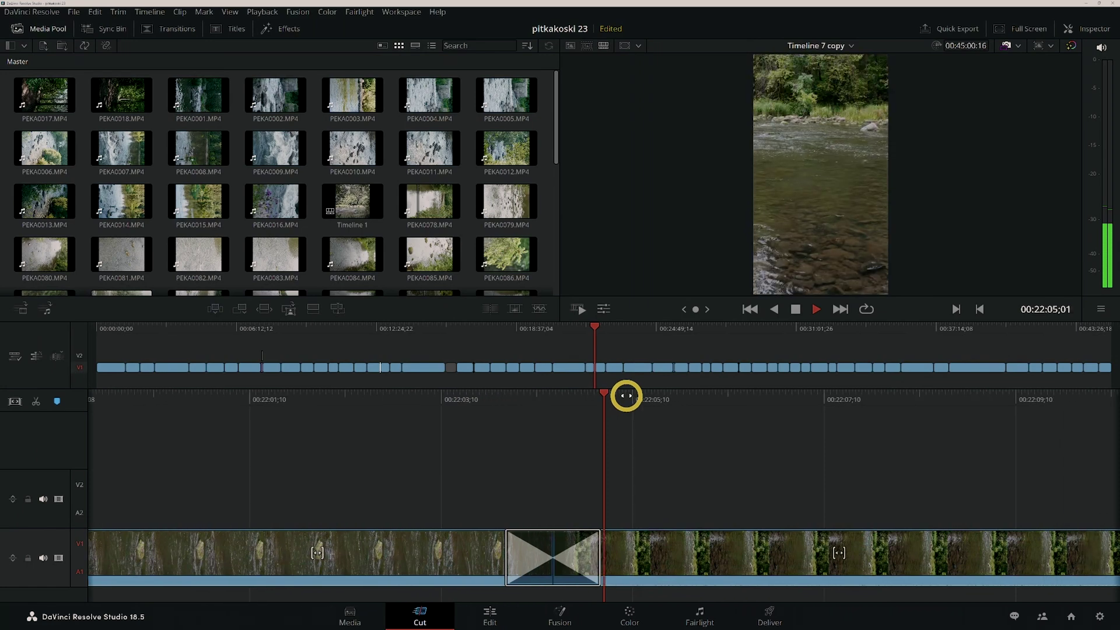
drag(449, 394, 707, 404)
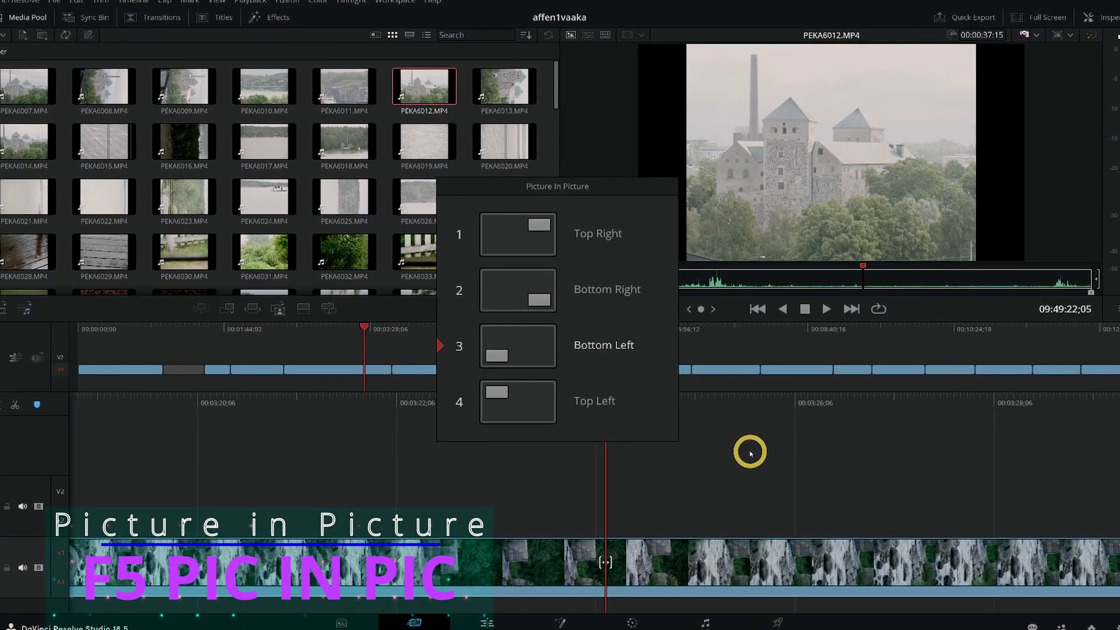
- Overlay the castle clip as a bottom-right Picture in Picture inset and play back the overlap
key(Up)
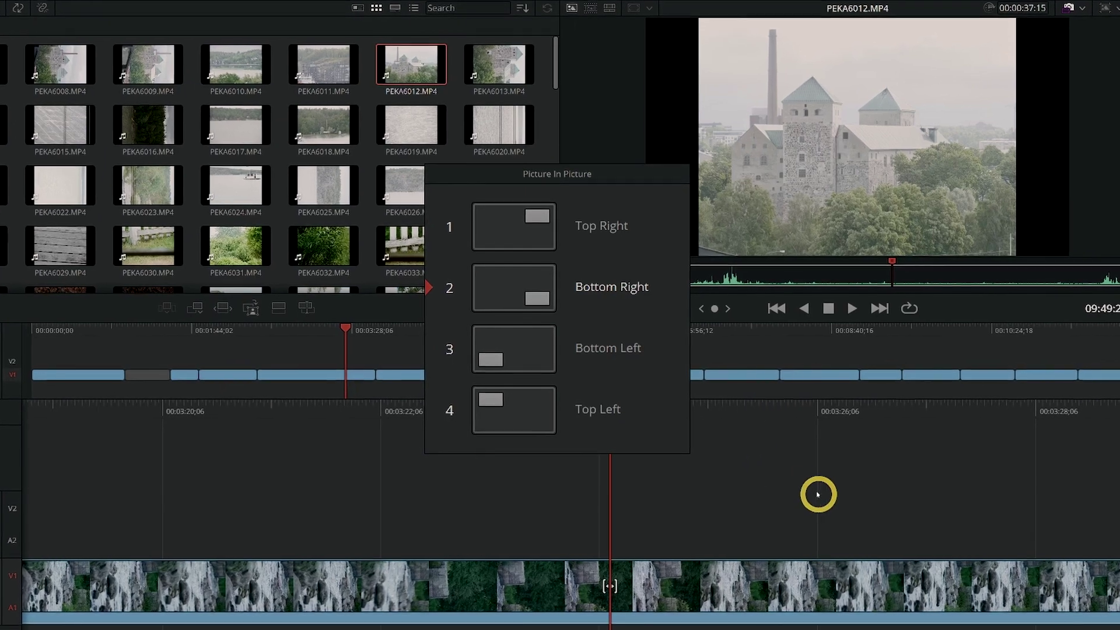
key(Return)
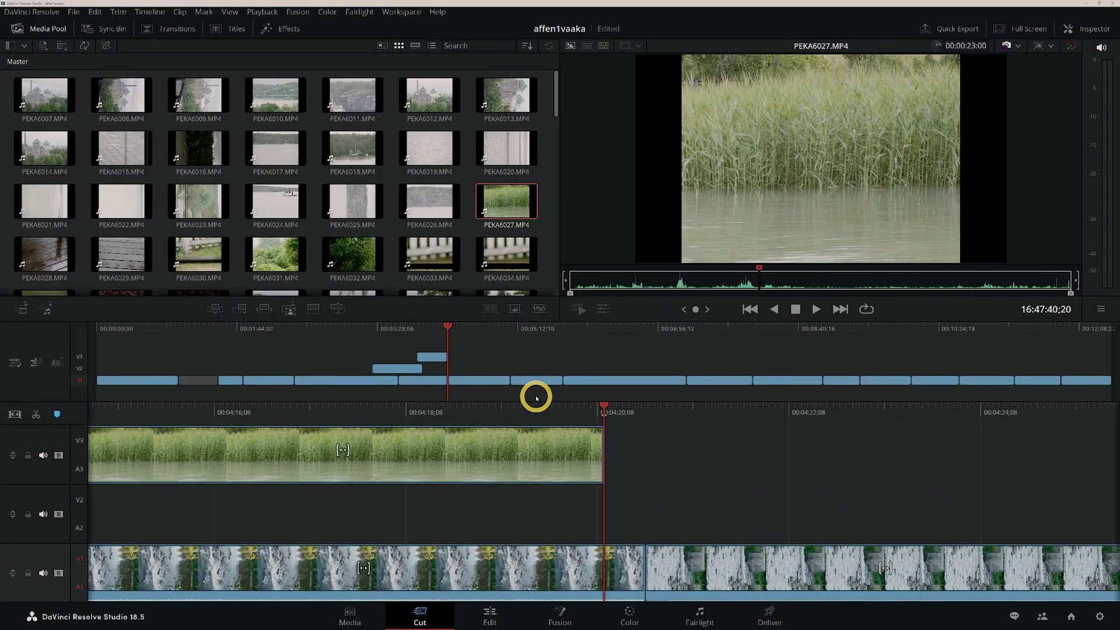
drag(446, 327, 421, 334)
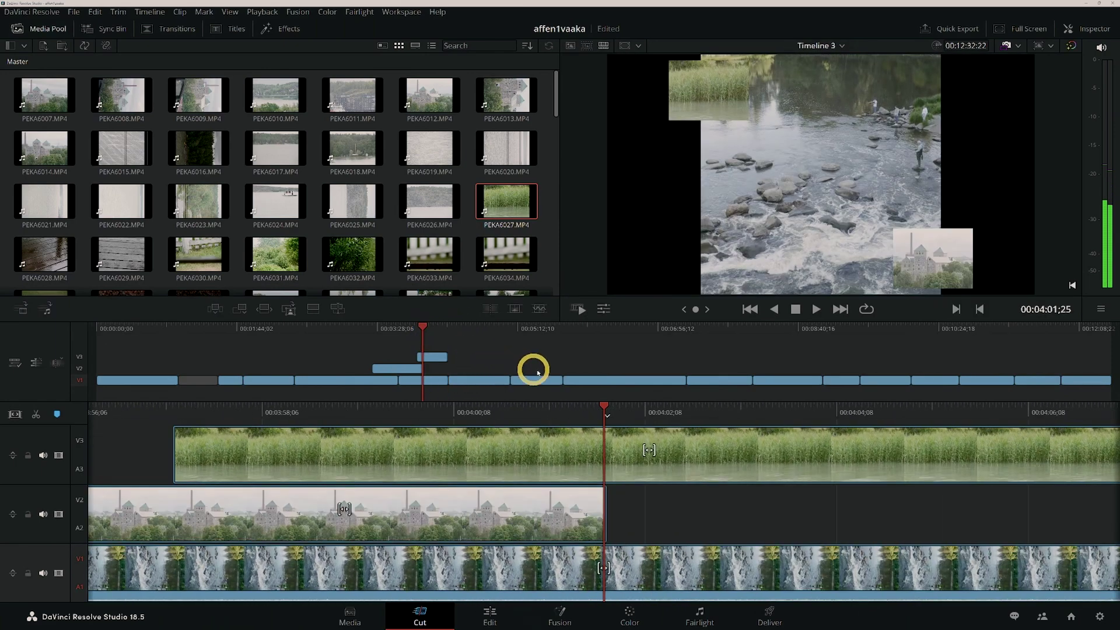
key(space)
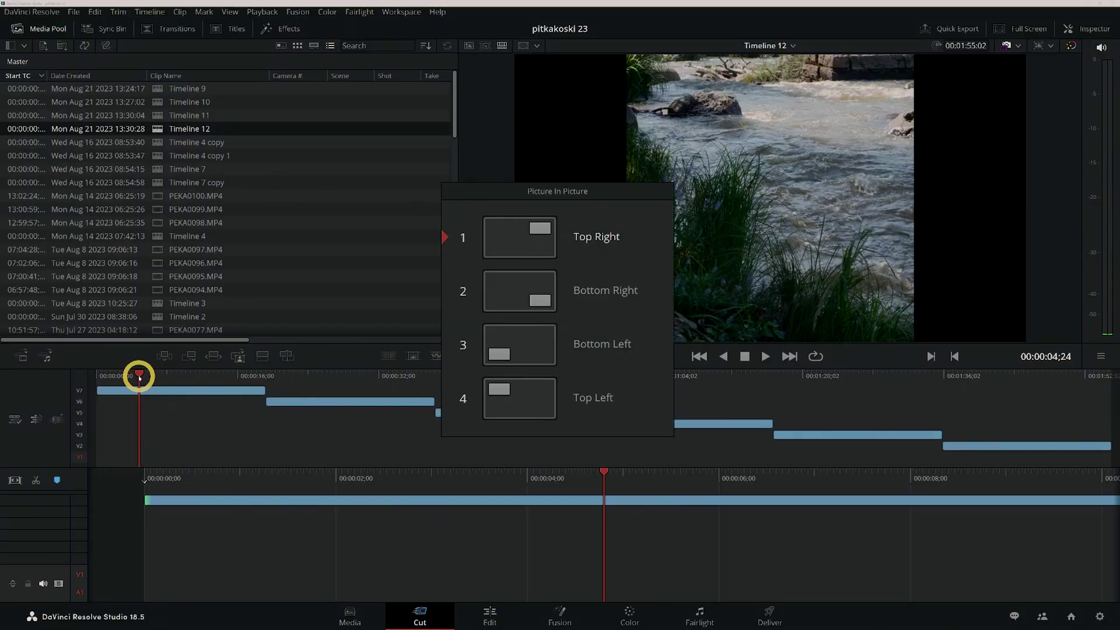
- Make the four stacked Timeline 12 clips top-right, bottom-right, bottom-left and top-left insets
key(1)
click(330, 375)
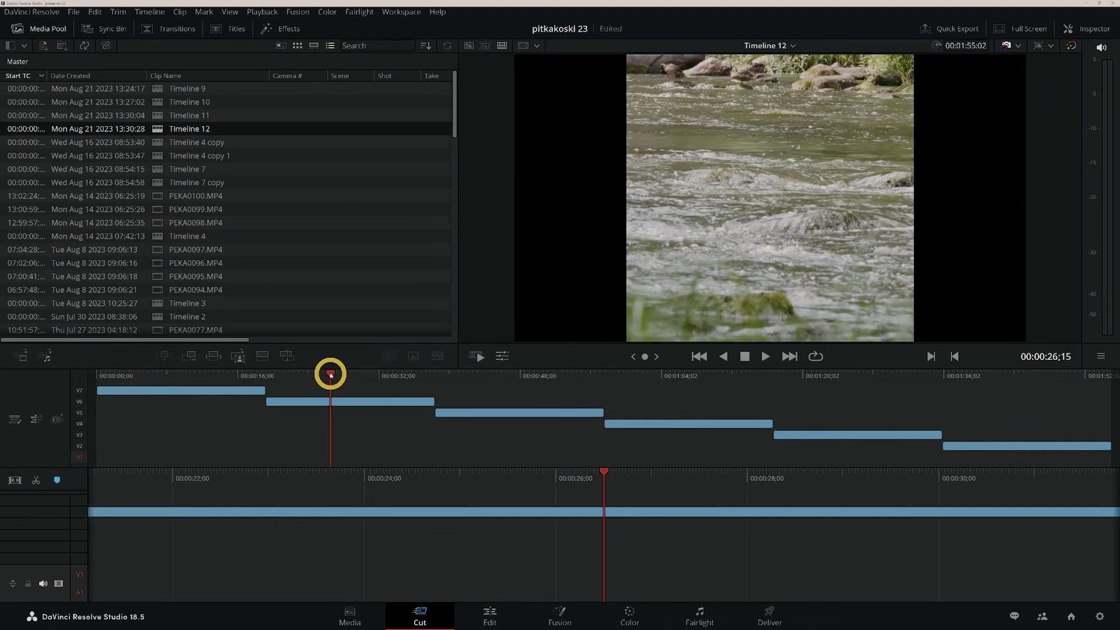
key(2)
click(508, 376)
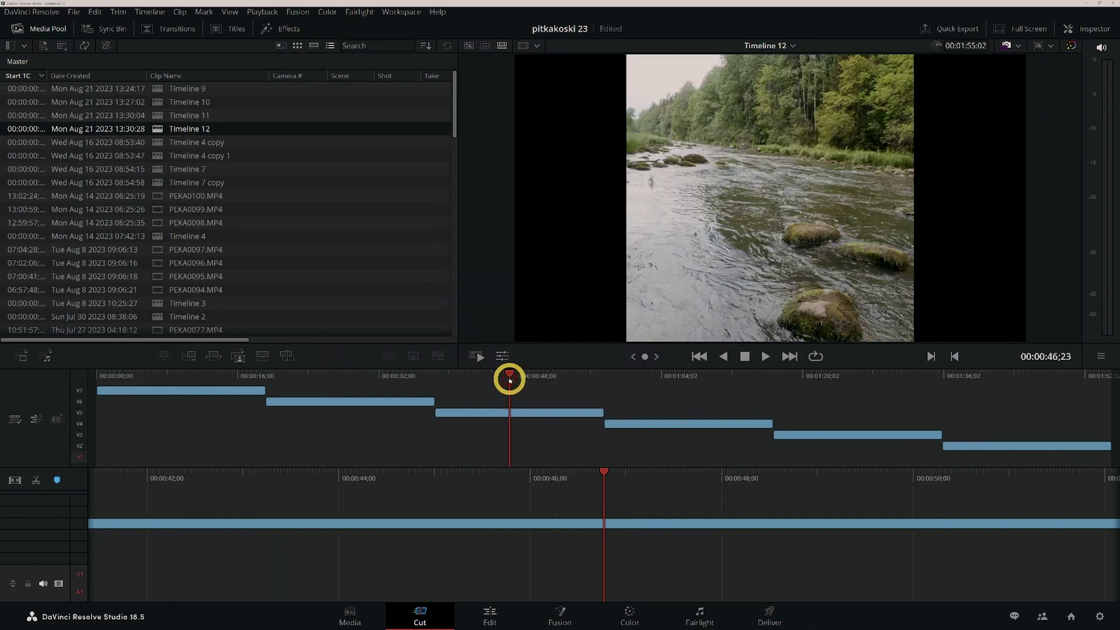
key(3)
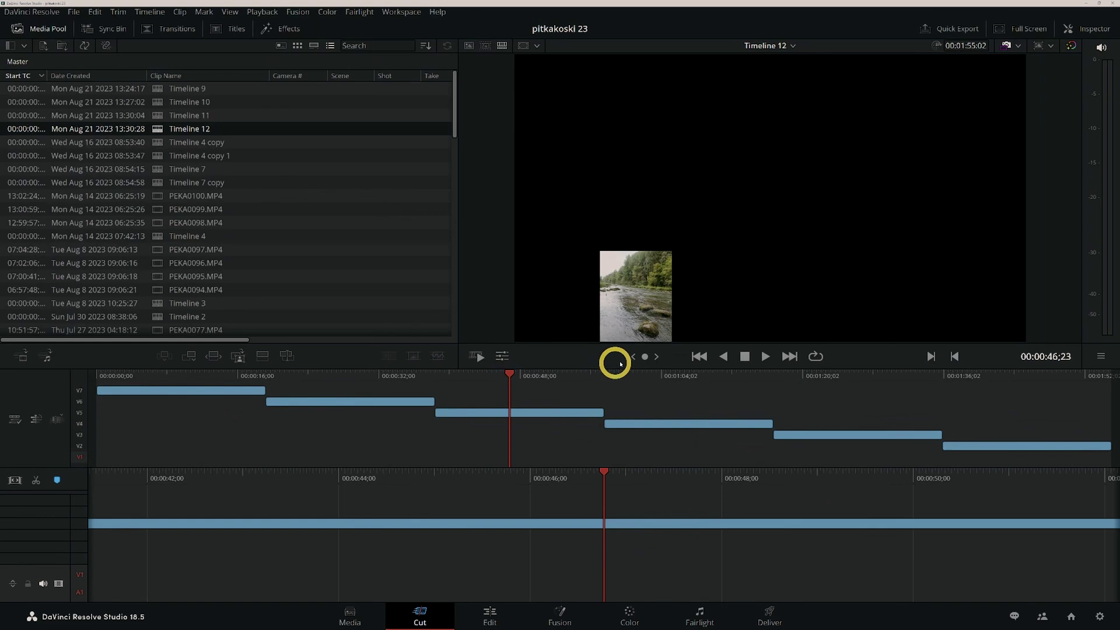
click(668, 377)
key(4)
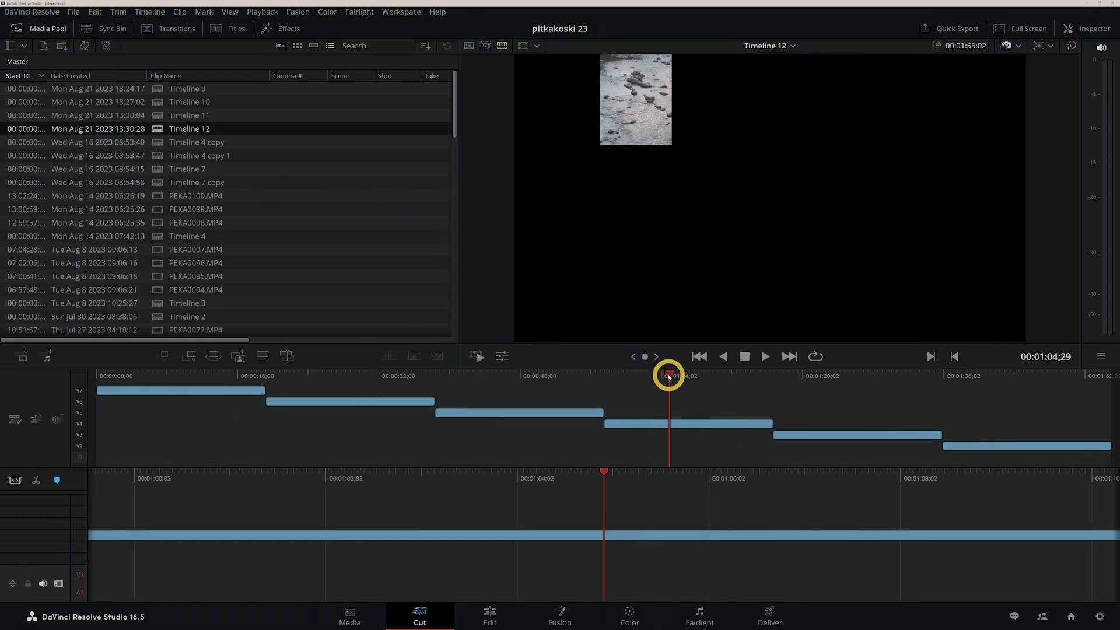
- On the Edit page, move PEKA0069, PEKA0058 and PEKA0010 to the timeline start and park the playhead near zero
click(489, 613)
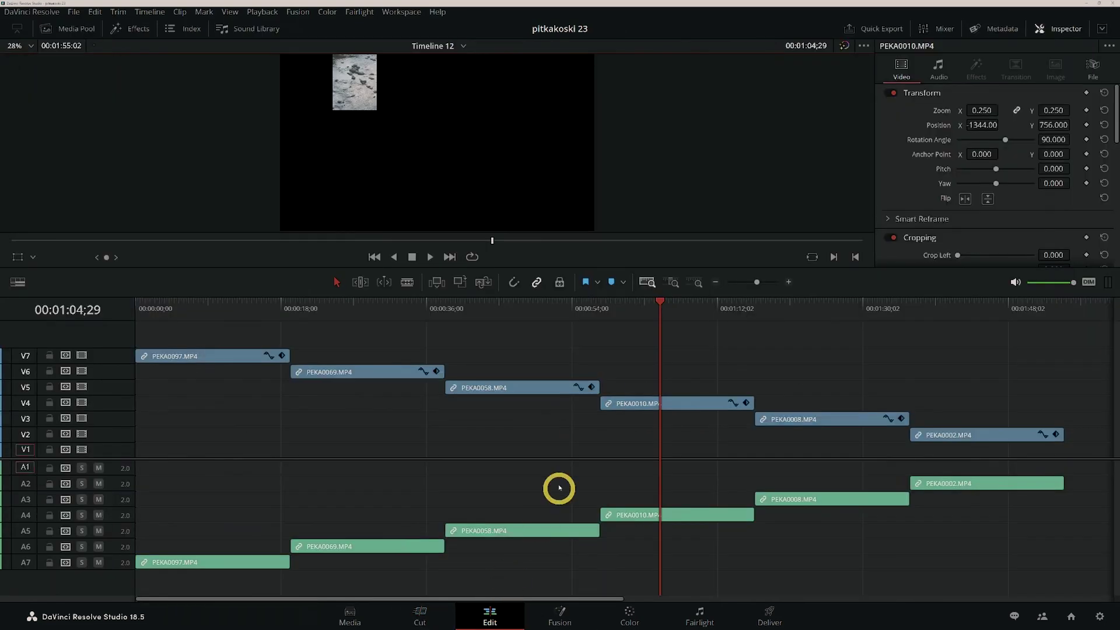
drag(368, 367, 216, 367)
drag(492, 392, 178, 392)
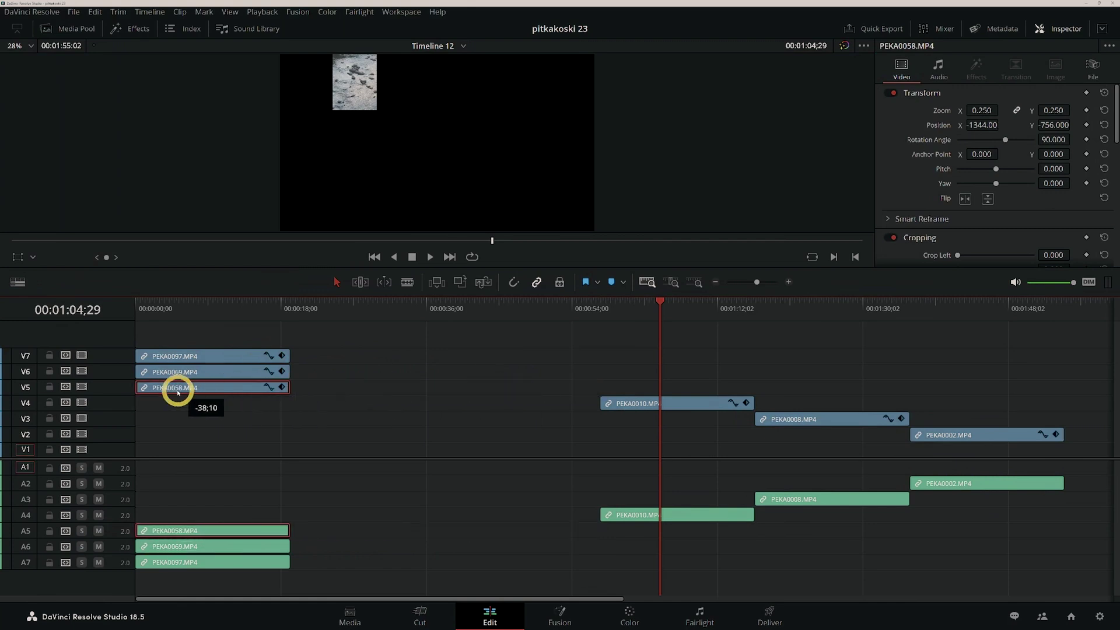
drag(636, 406, 171, 404)
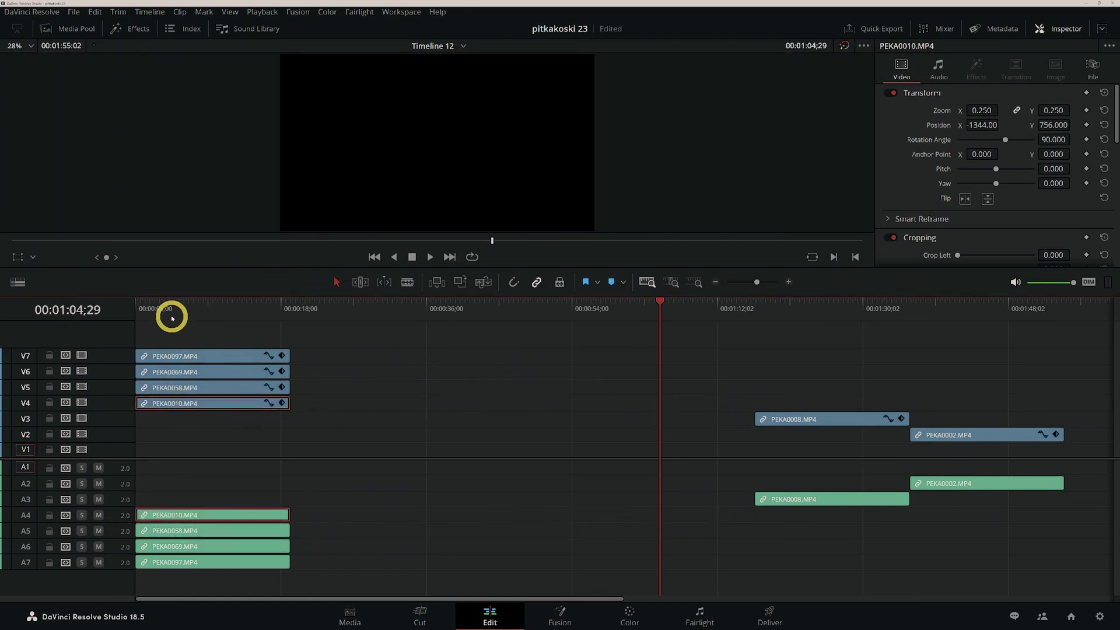
click(141, 313)
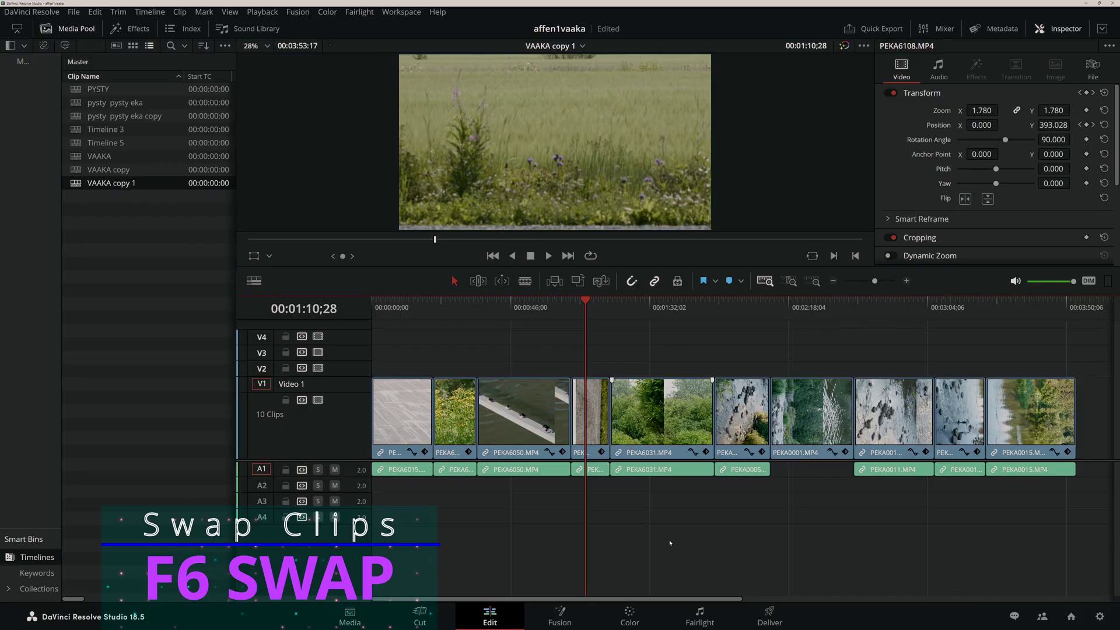
- Swap the short clip back and forth along the track, then move three selected clips later past two clips
key(ctrl+shift+period)
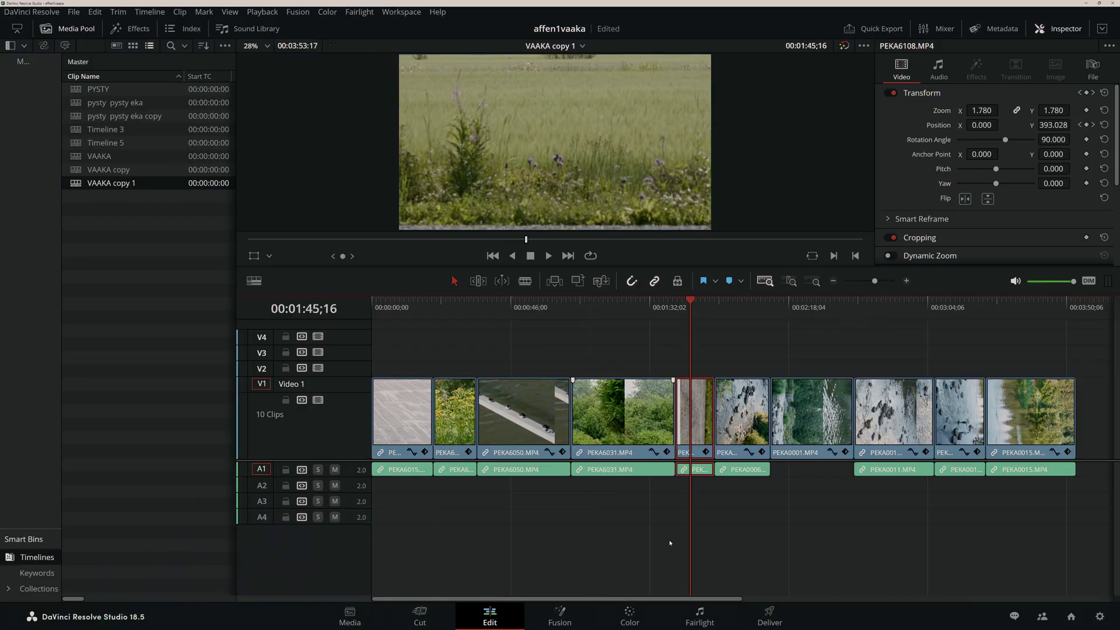
key(ctrl+shift+period)
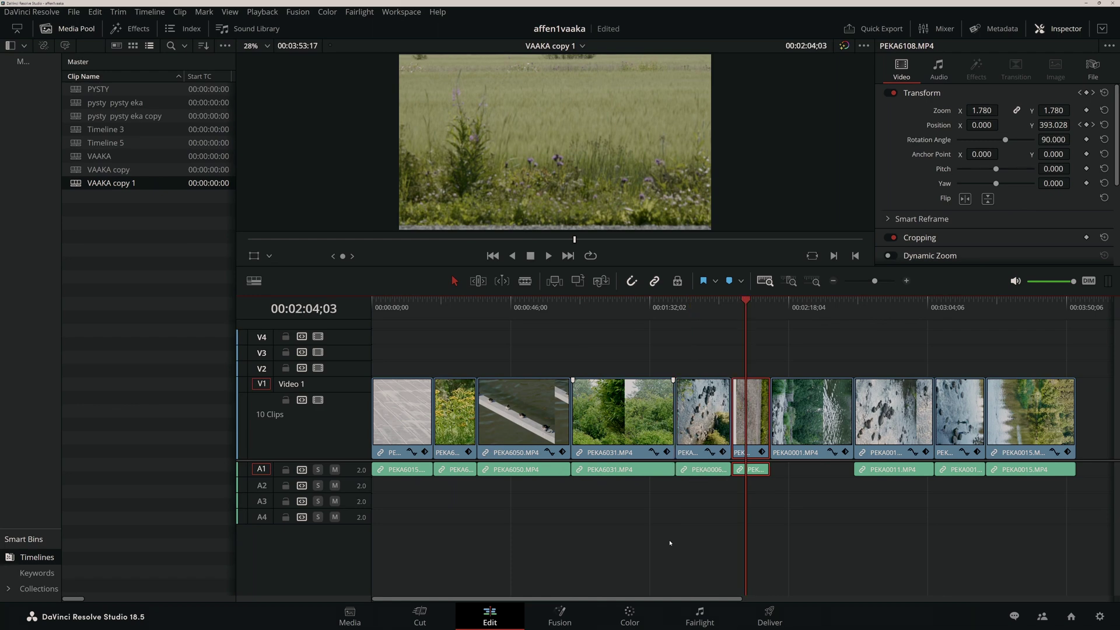
key(ctrl+shift+period)
key(ctrl+shift+period)
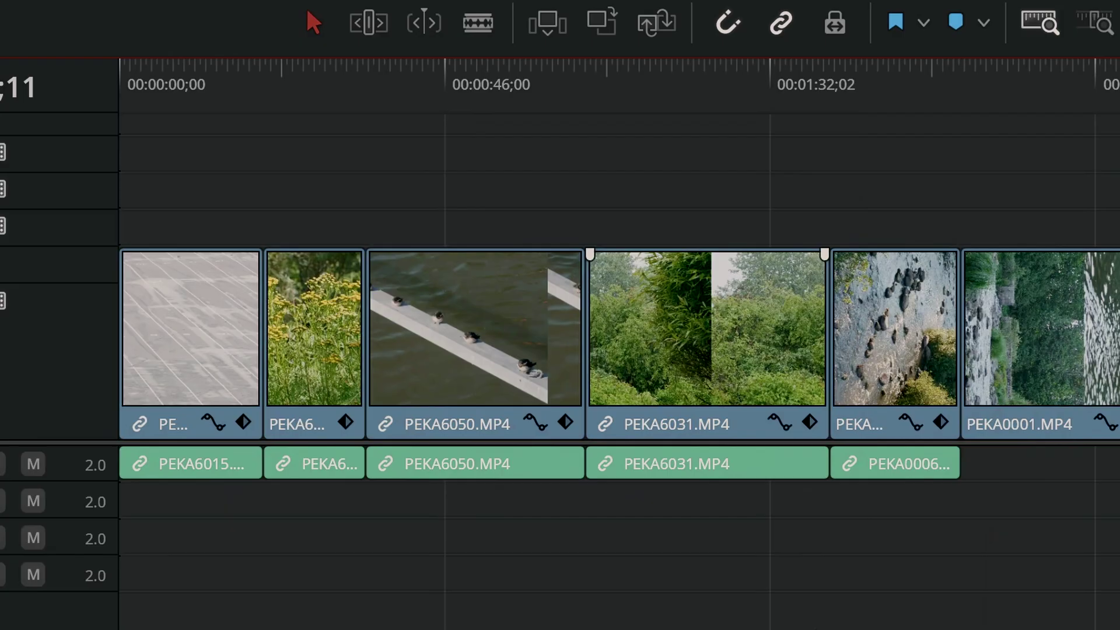
key(ctrl+shift+comma)
key(ctrl+shift+comma)
key(ctrl+shift+comma)
key(ctrl+shift+comma)
key(ctrl+shift+comma)
key(ctrl+shift+comma)
key(ctrl+shift+comma)
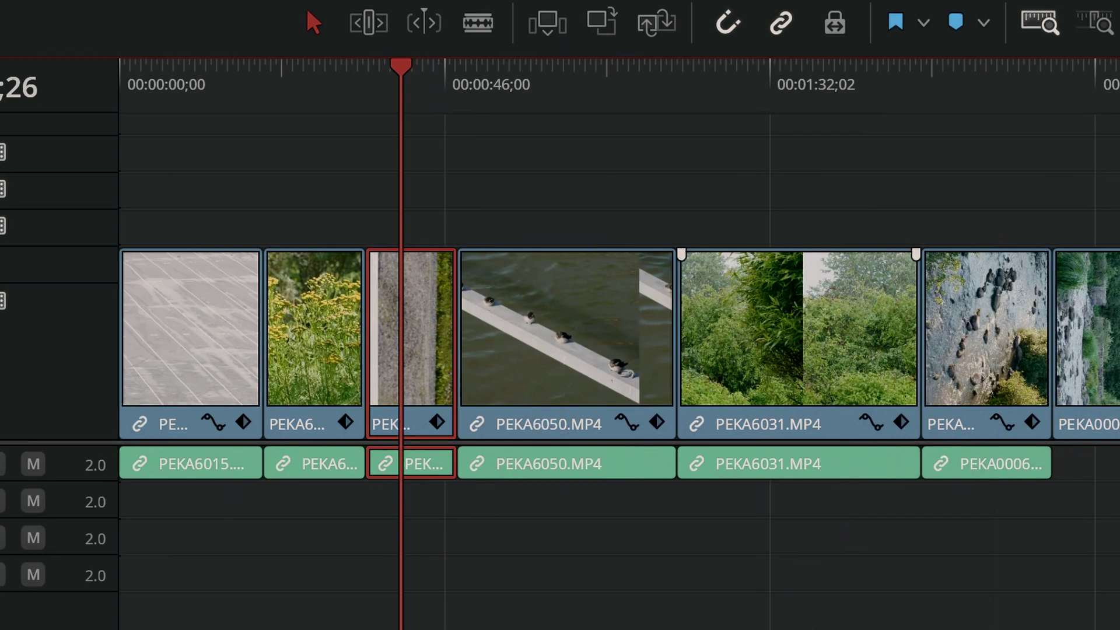
key(ctrl+shift+period)
key(ctrl+shift+period)
key(ctrl+shift+period)
key(ctrl+shift+period)
key(ctrl+shift+period)
key(ctrl+shift+period)
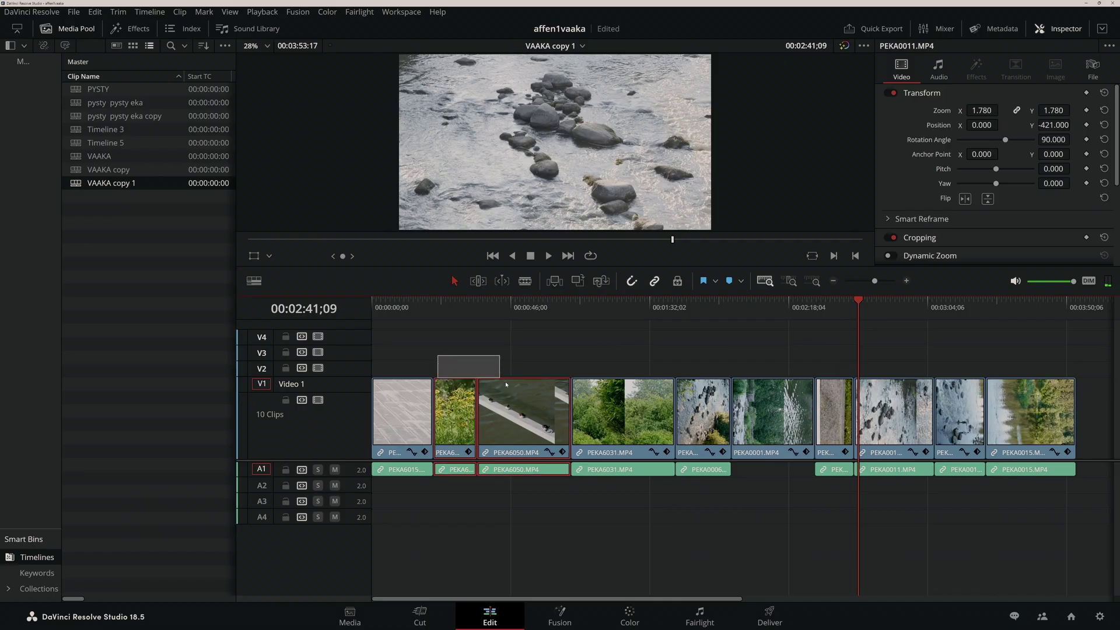
drag(610, 425, 610, 425)
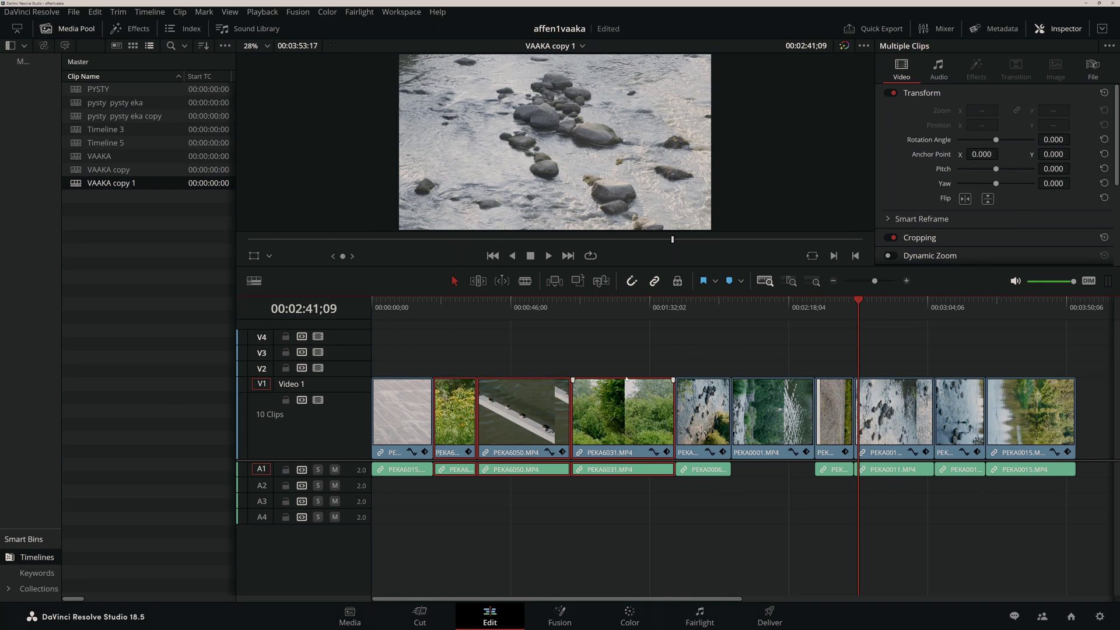
key(ctrl+shift+period)
key(ctrl+shift+period)
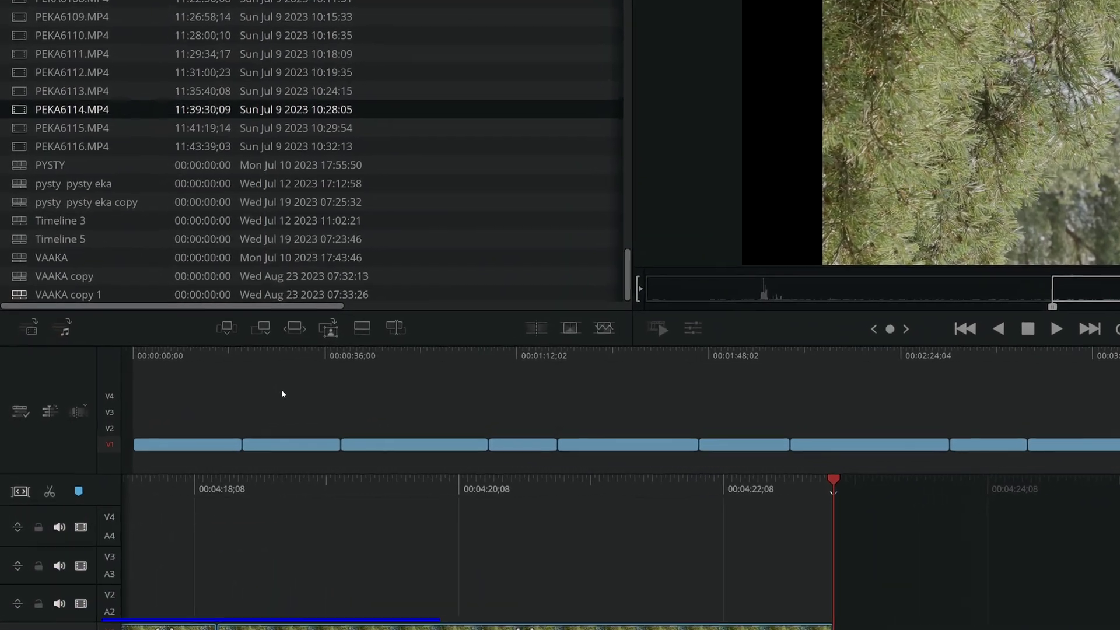
- With Video Only (F7) on, append fence clip PEKA6034.MP4 after the last clip and jump to the end
key(F7)
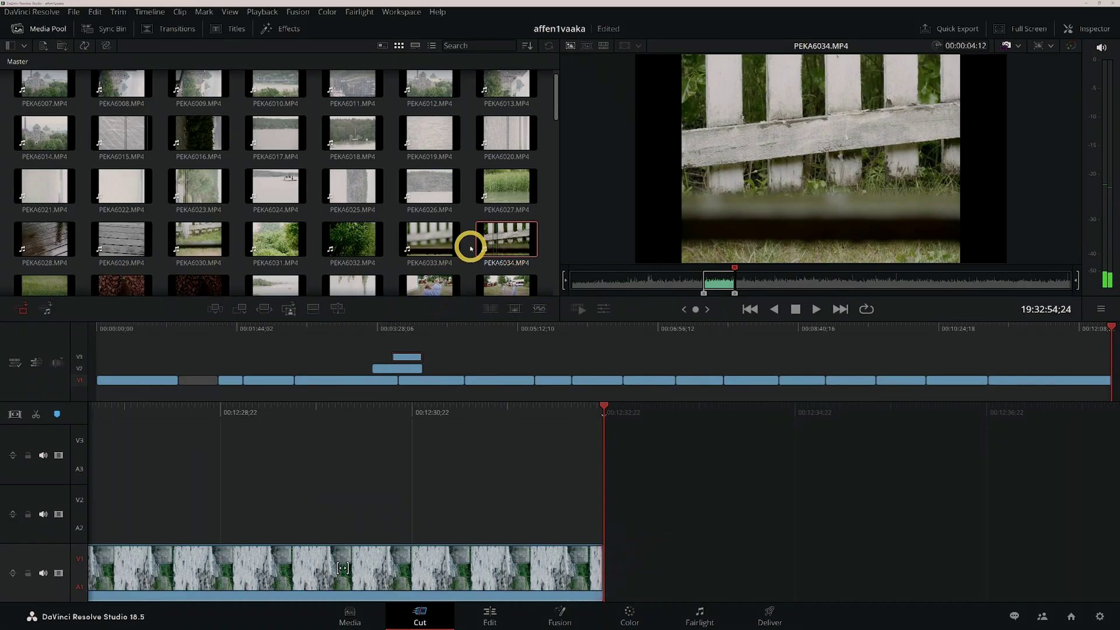
drag(768, 208, 676, 465)
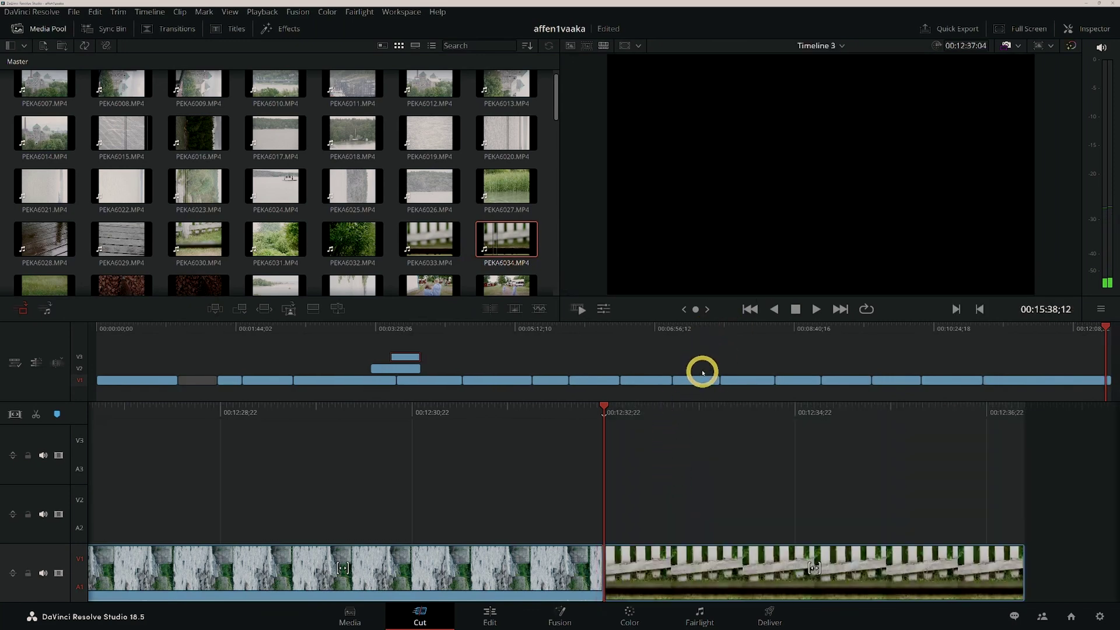
key(End)
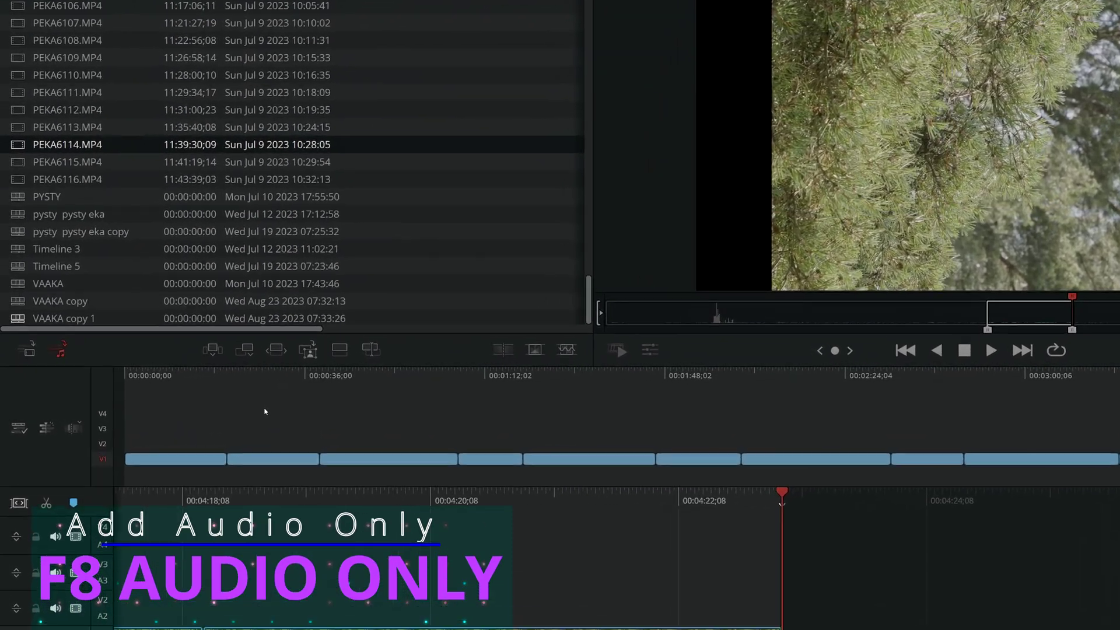
- Toggle the audio-only source with F8 and insert the audio clip at the playhead twice with F9
key(F8)
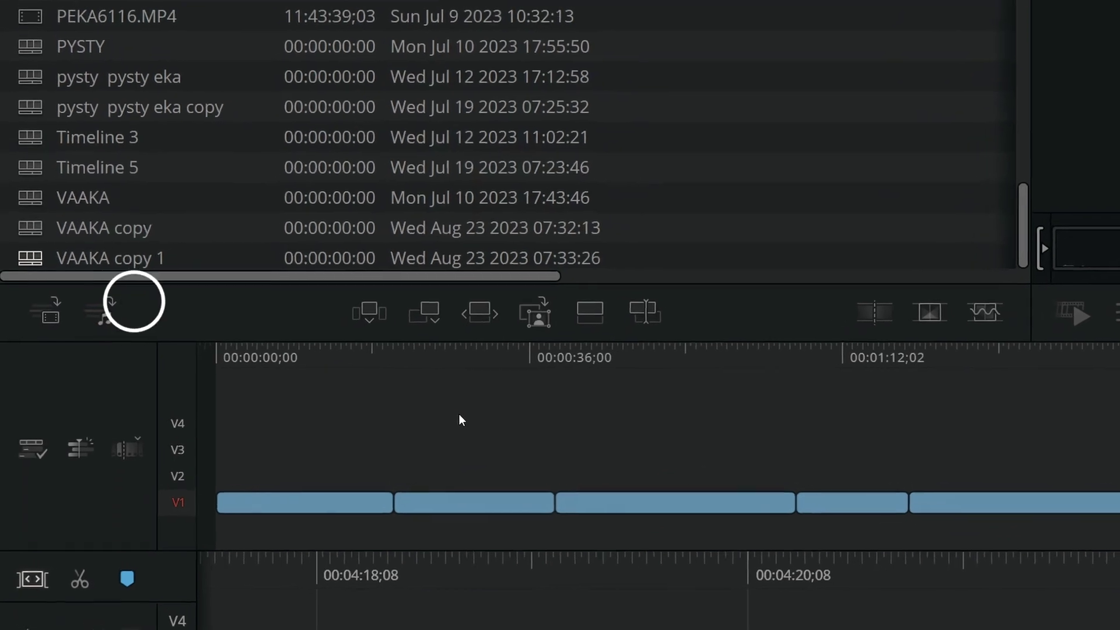
key(F8)
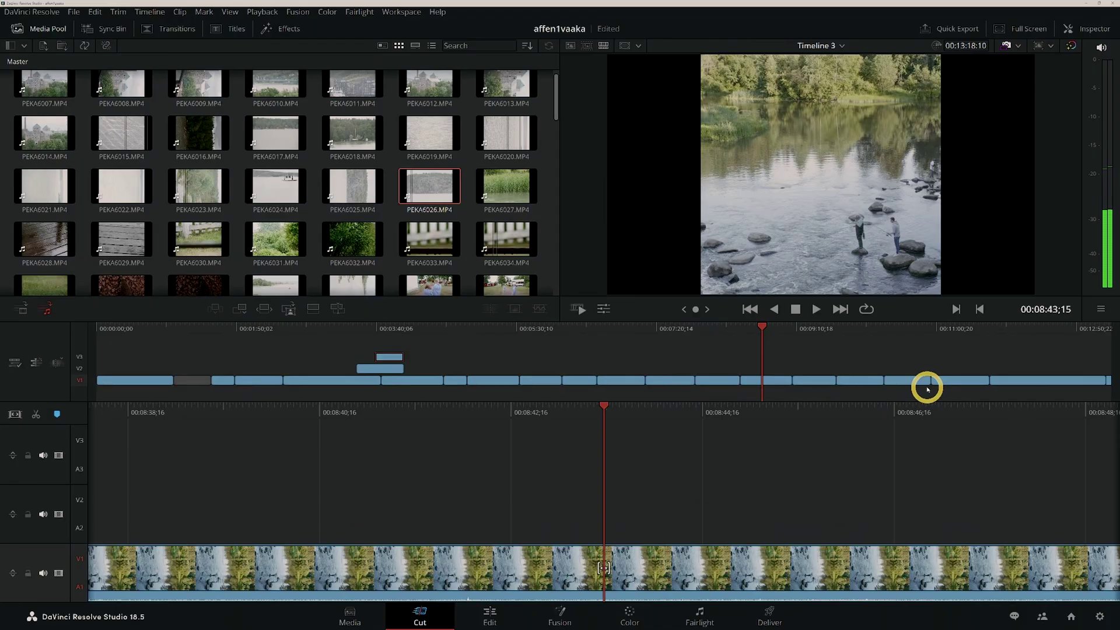
key(F9)
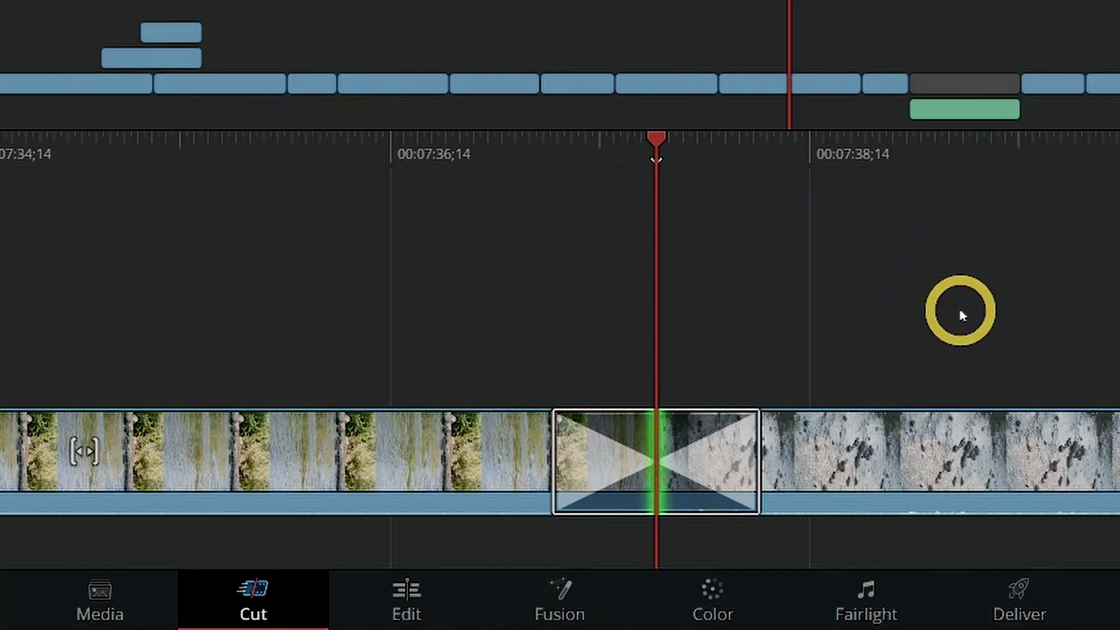
key(F9)
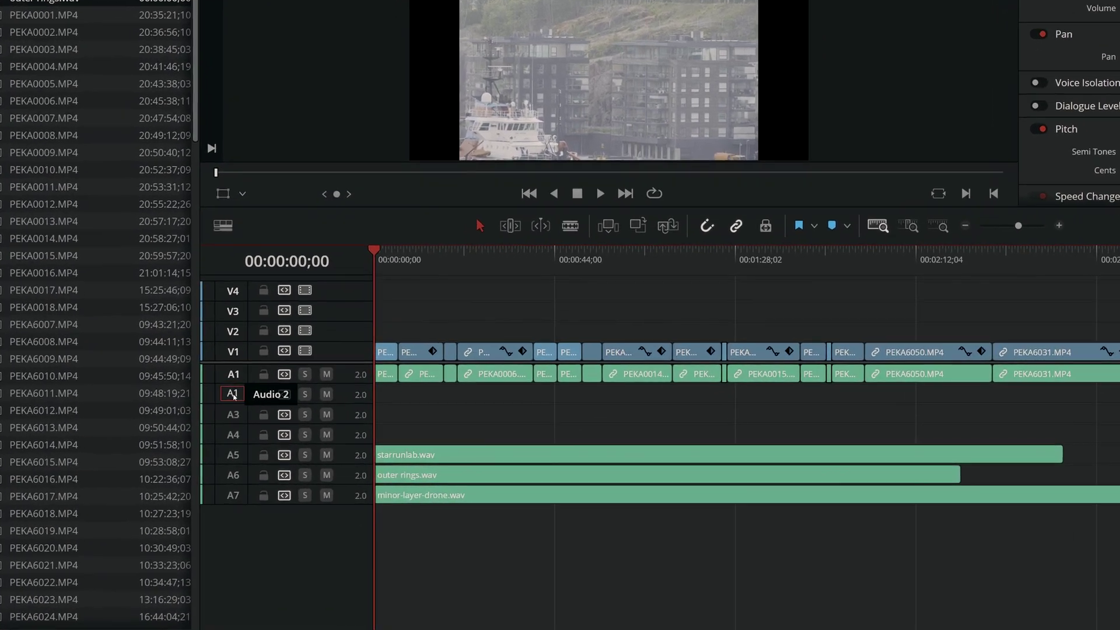
- Step the source audio patch from A2 through A3–A6 to track A7
click(232, 414)
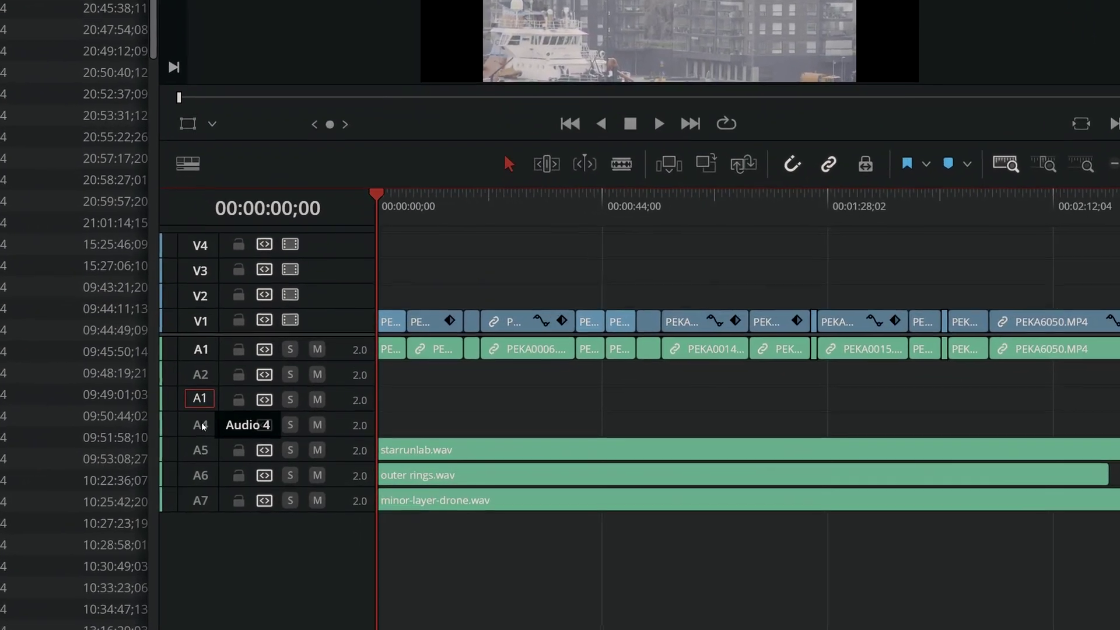
click(201, 425)
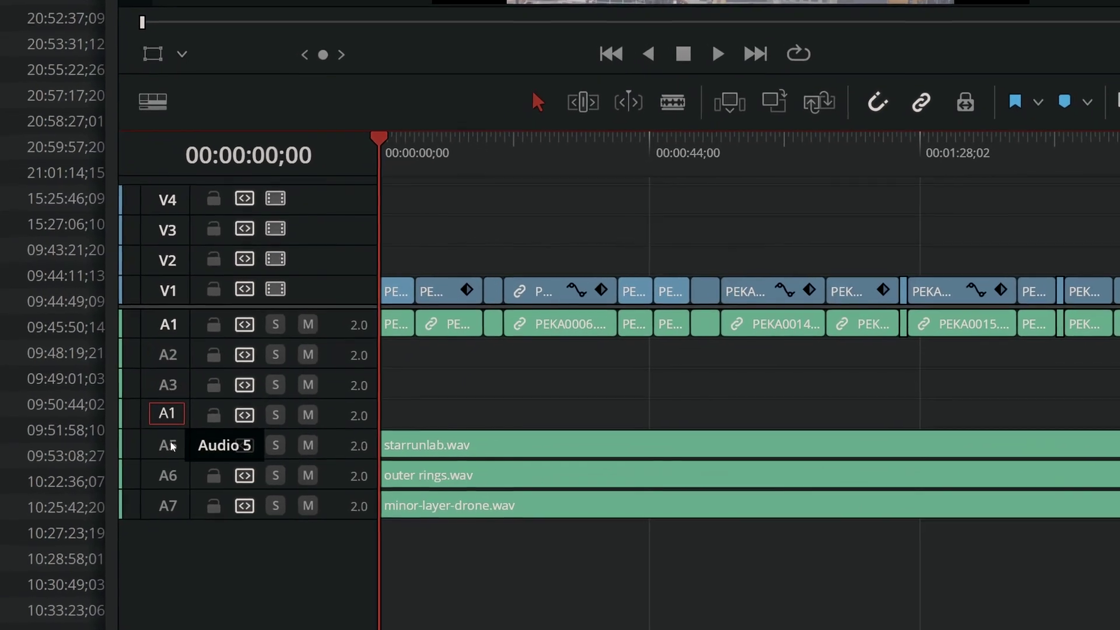
click(169, 446)
click(168, 481)
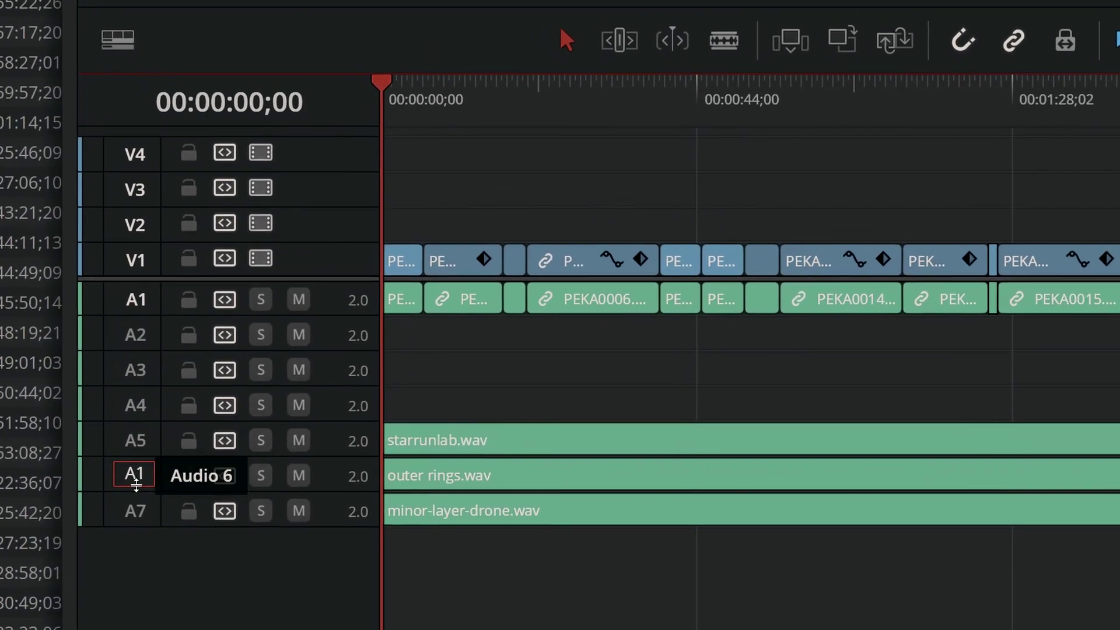
click(134, 510)
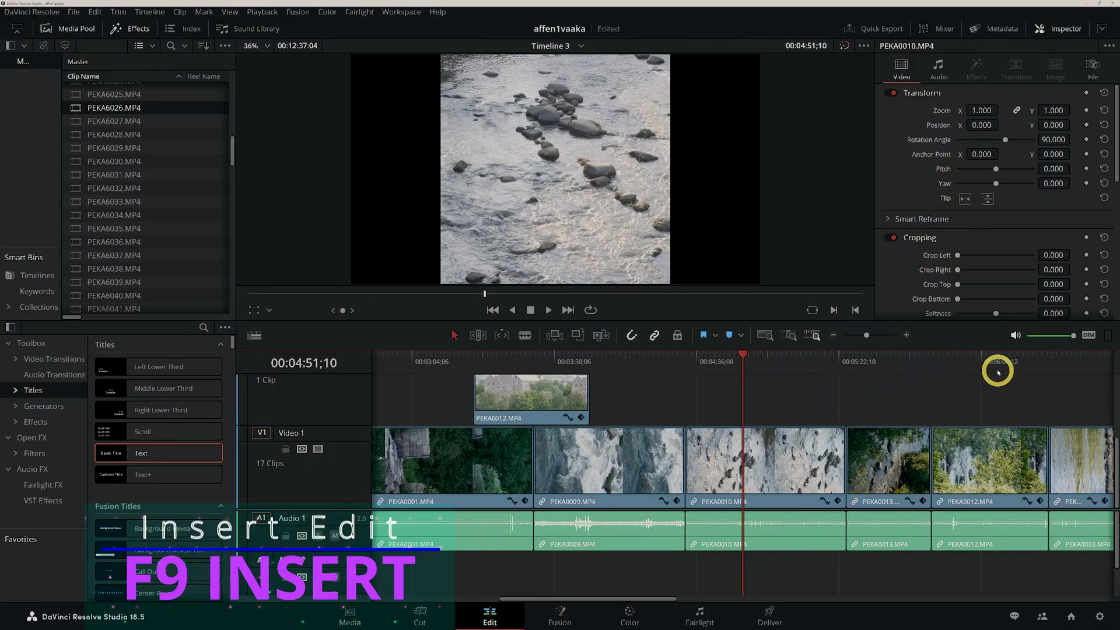
- Insert PEKA6026, PEKA6035 and purple-flower PEKA6116 at the playhead, pushing later clips right
key(F9)
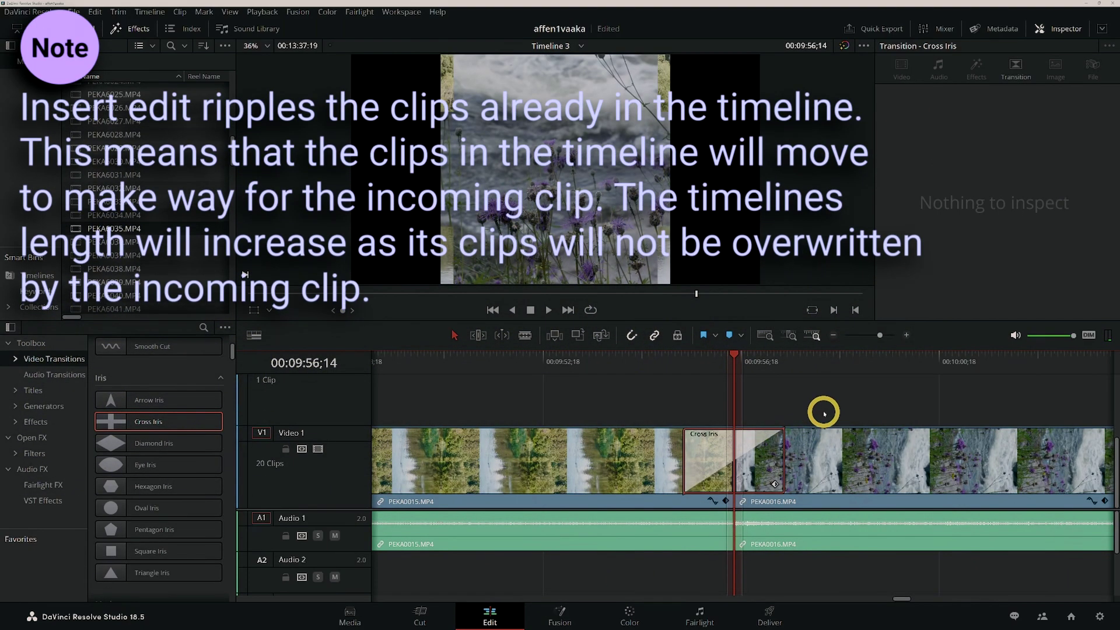
key(F9)
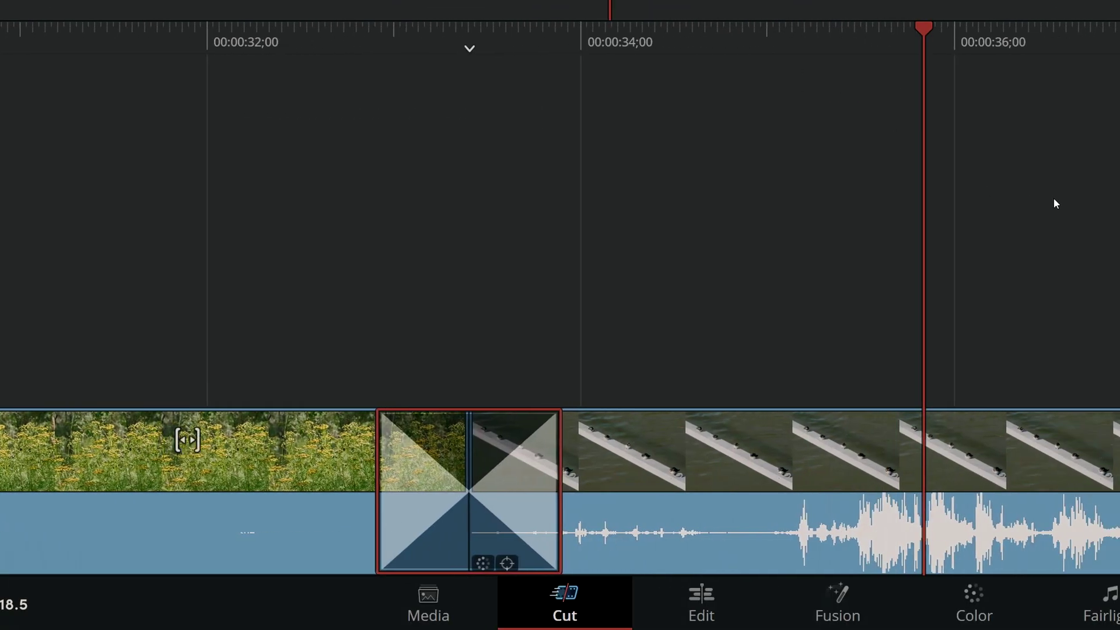
key(F9)
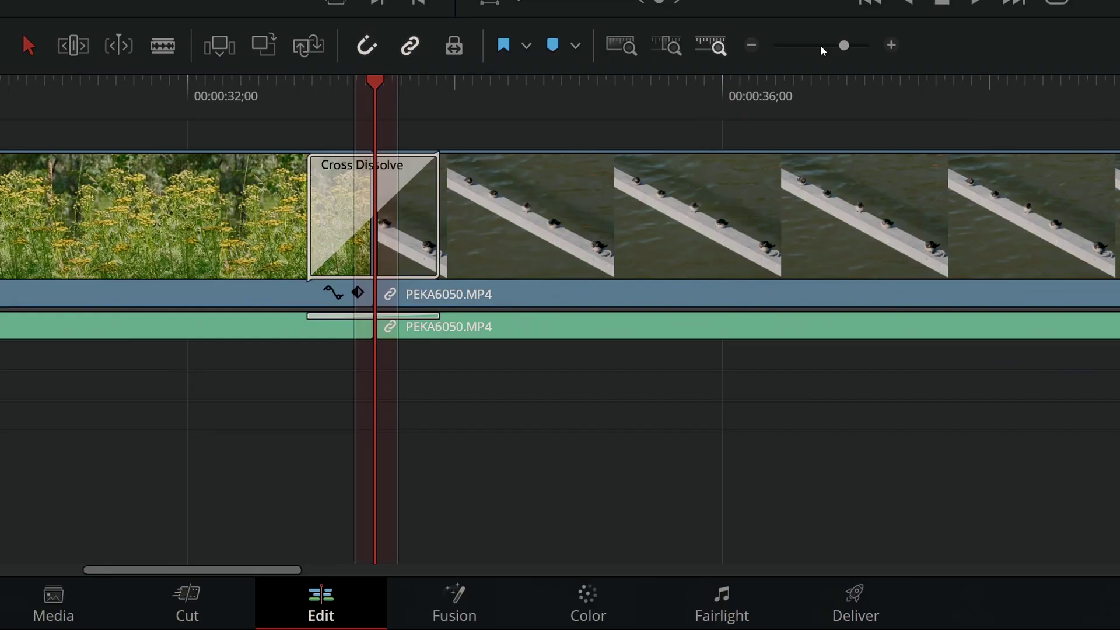
key(F9)
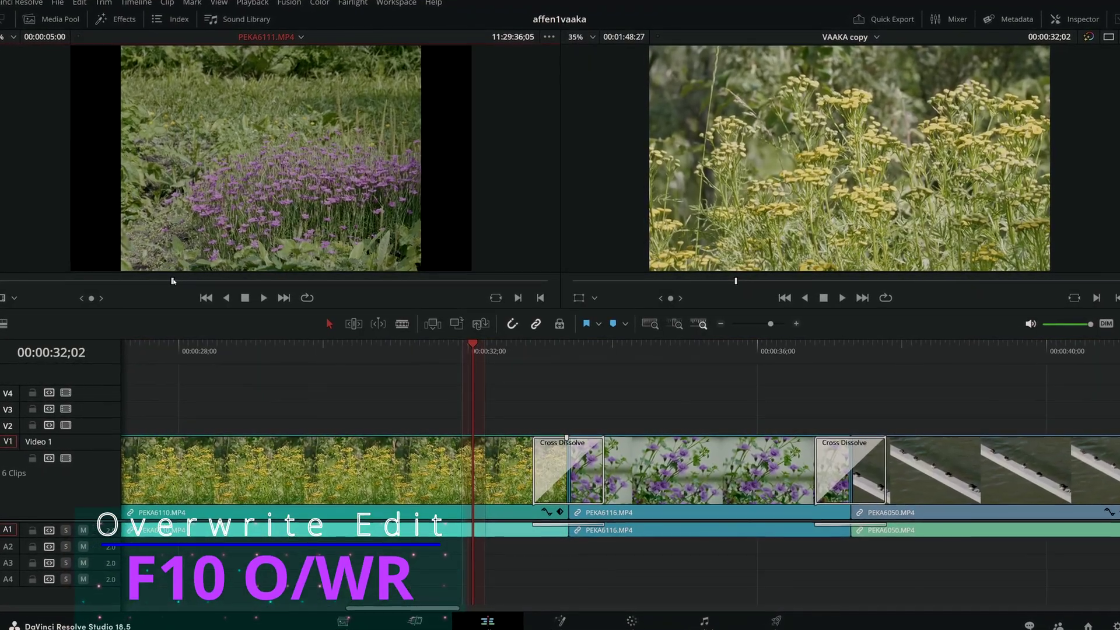
- Mark an out point on PEKA6111 and overwrite that section onto the timeline four times in a row
drag(189, 284, 273, 285)
key(o)
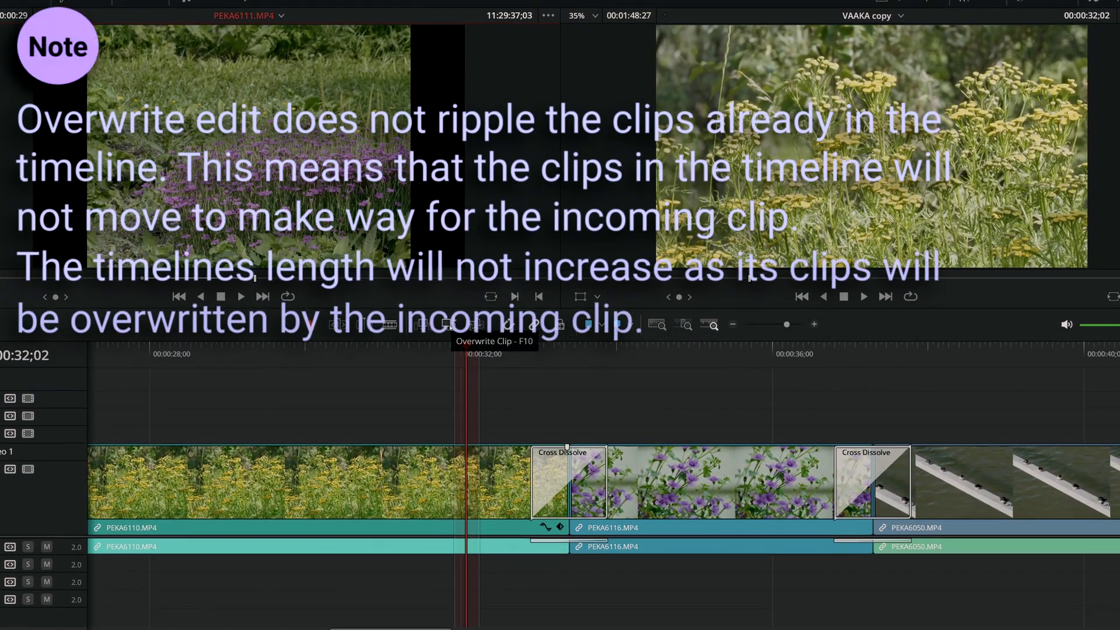
click(450, 324)
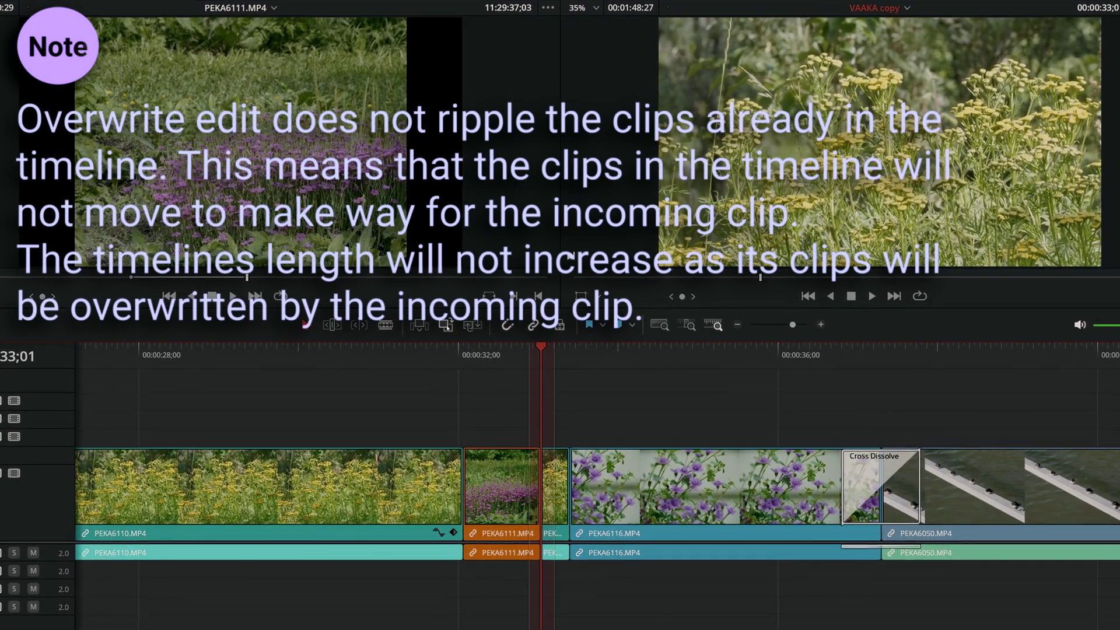
click(448, 325)
click(443, 325)
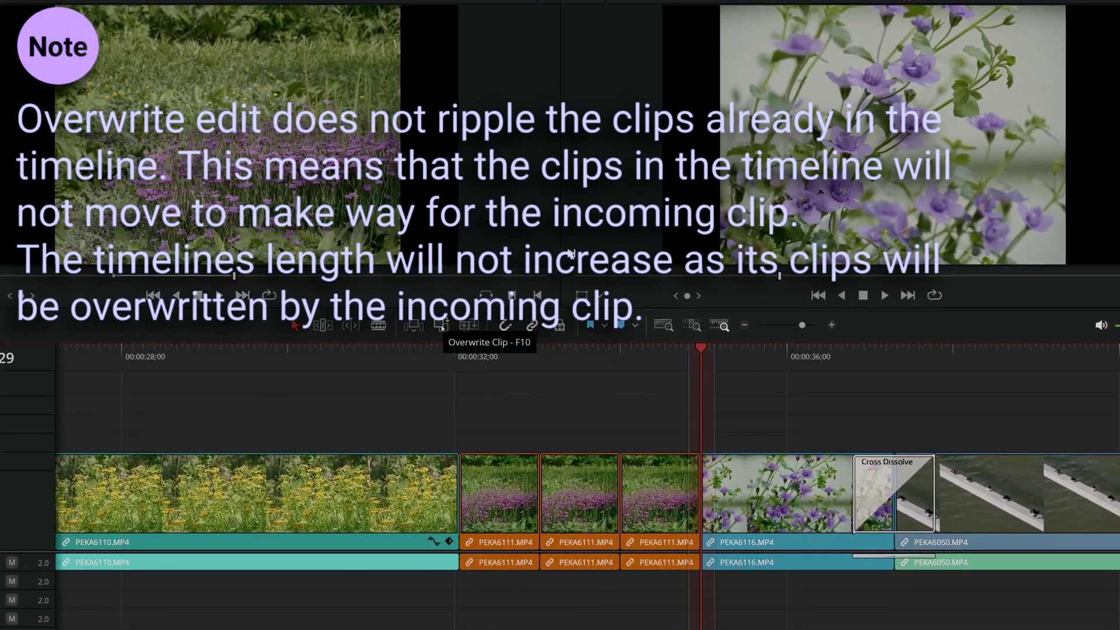
click(442, 325)
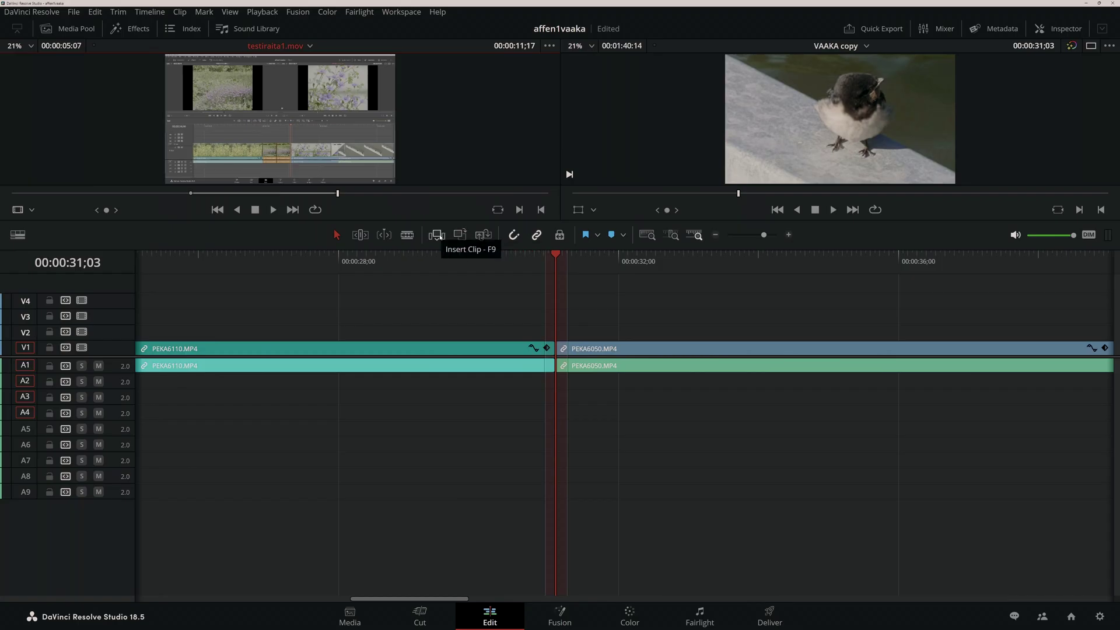
- Insert testiraita1.mov twice at the playhead and drag two of its audio pieces later onto A1 and A9
click(437, 235)
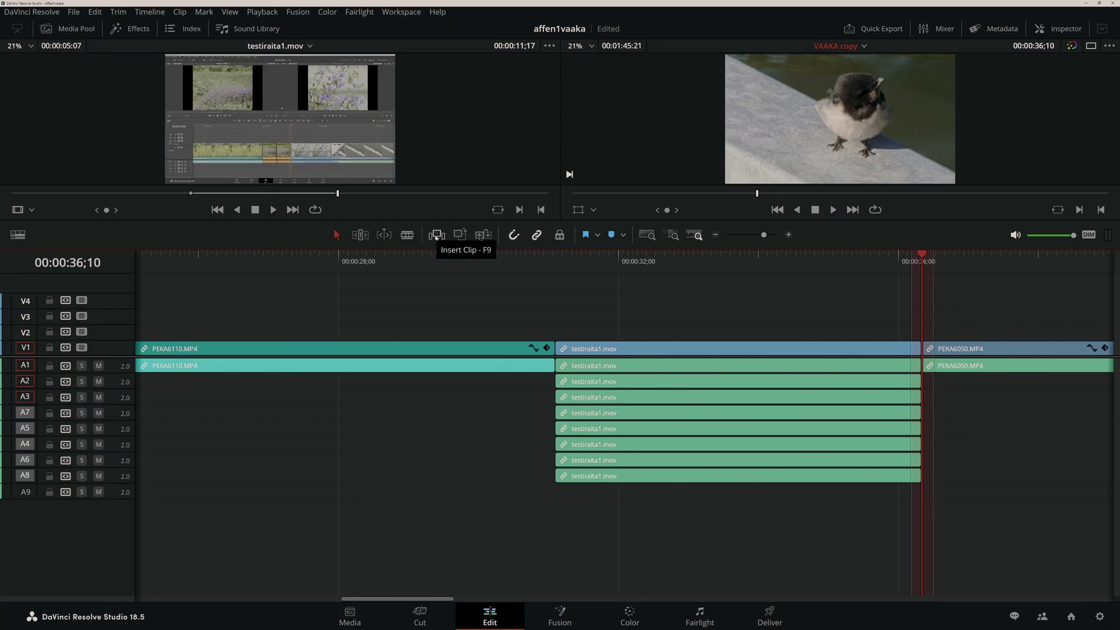
click(436, 236)
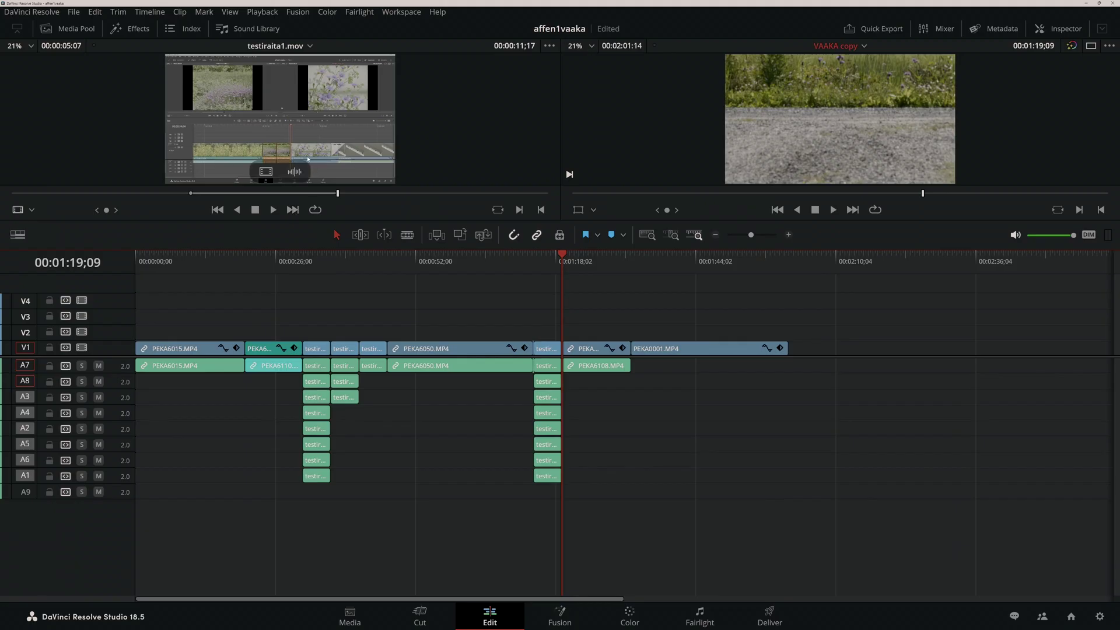
drag(493, 319, 690, 390)
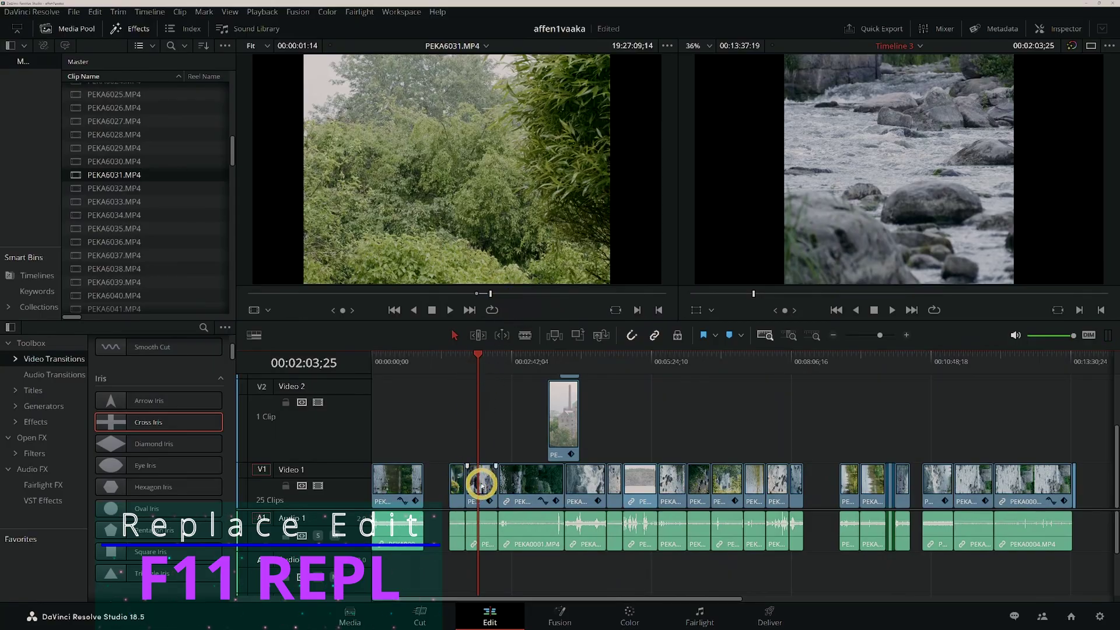
- Replace the short Video 1 clip near the start with PEKA6031 using F11, then park the playhead near five minutes
click(480, 484)
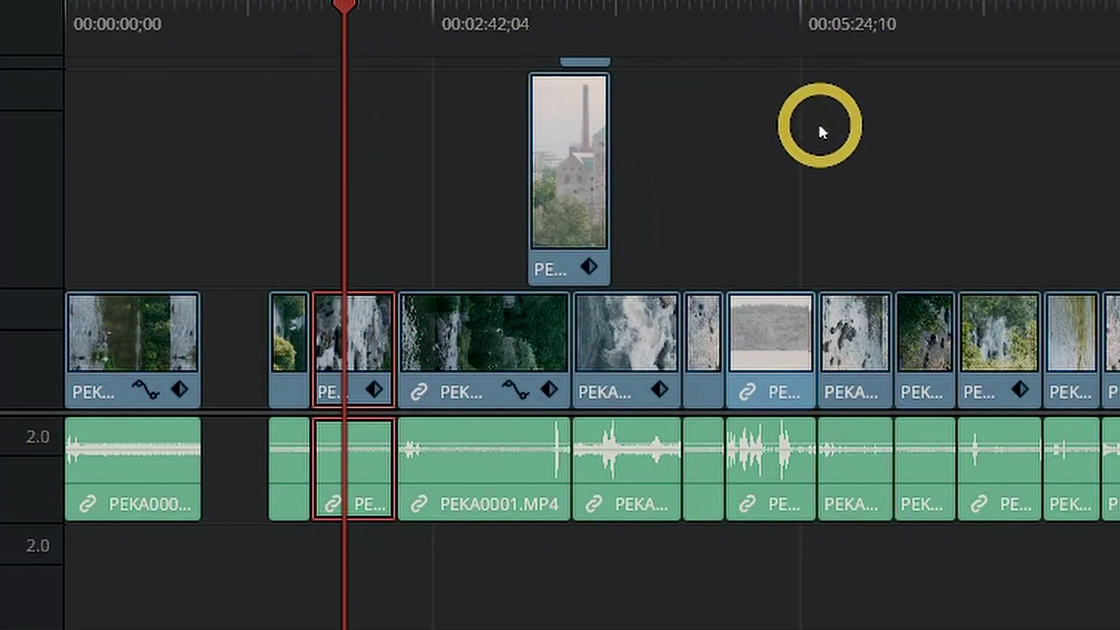
key(F11)
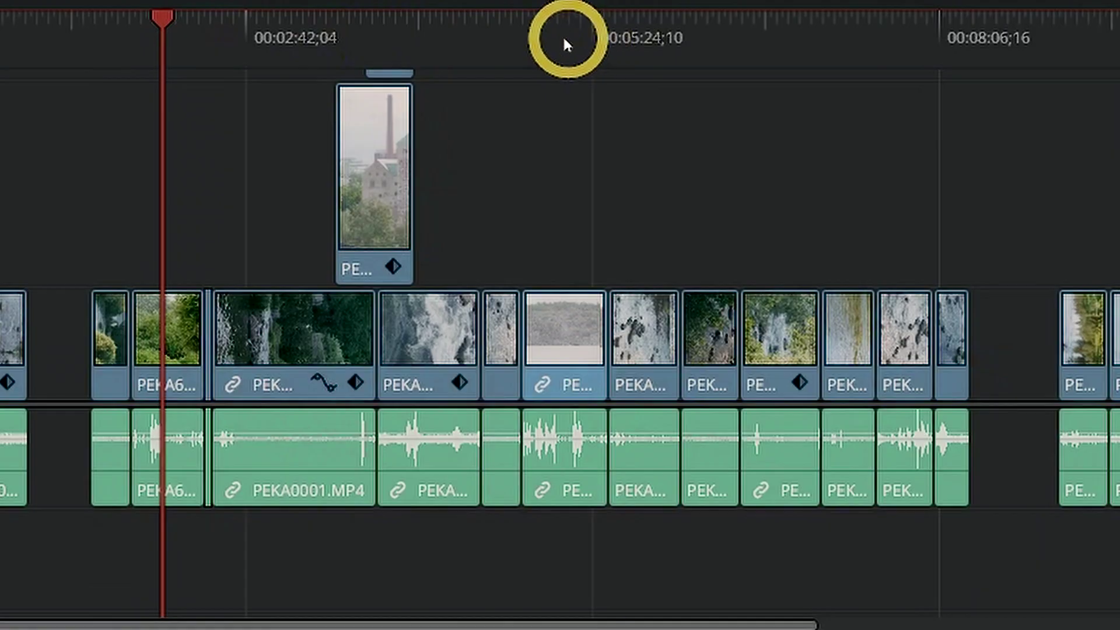
click(635, 365)
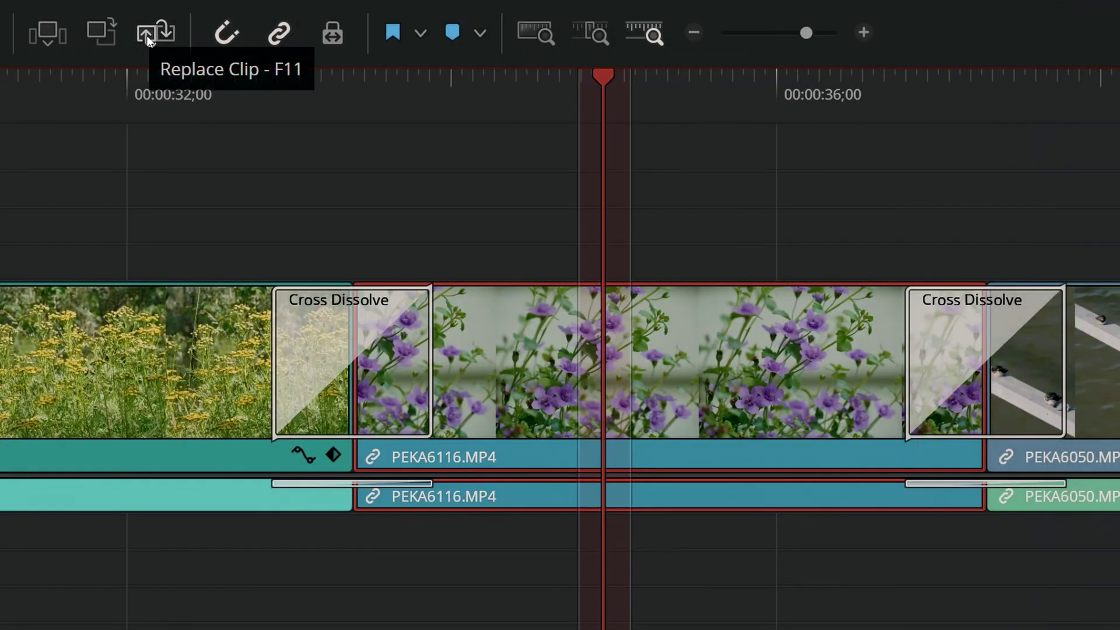
- Replace PEKA6116 and PEKA6110 with PEKA6111, then replace-edit PEKA6015 at the start of VAAKA copy 3
click(149, 40)
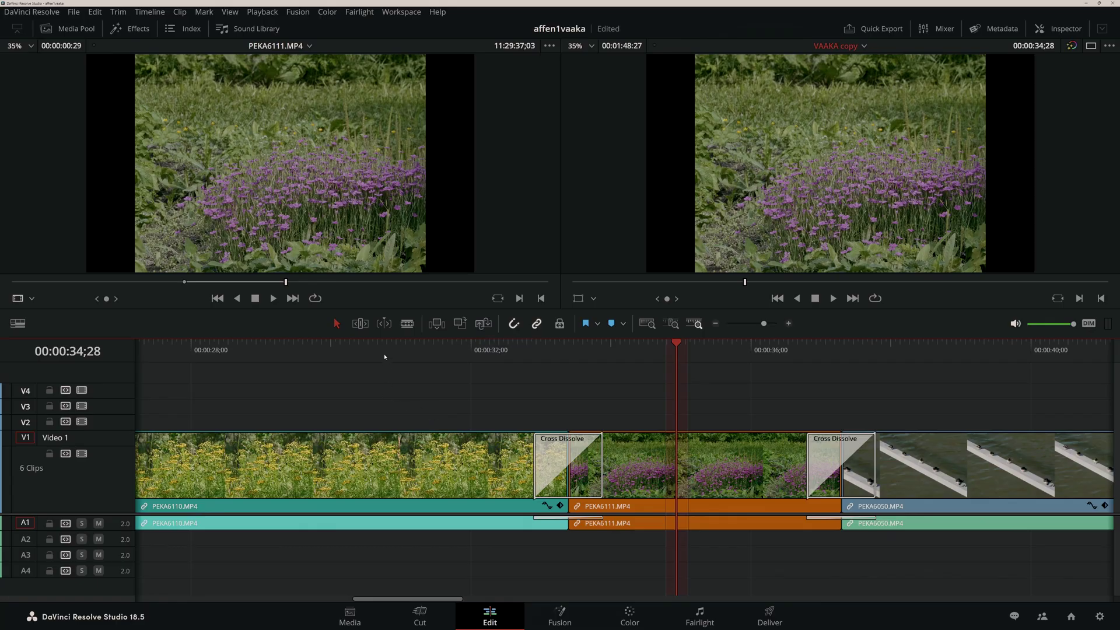
click(381, 345)
click(394, 455)
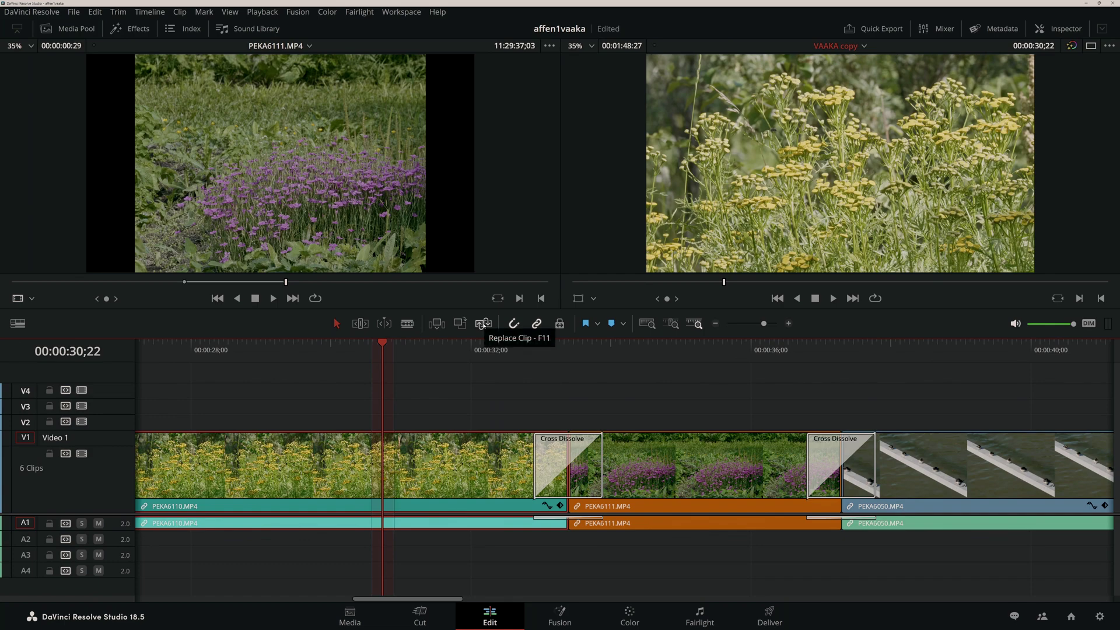
click(482, 323)
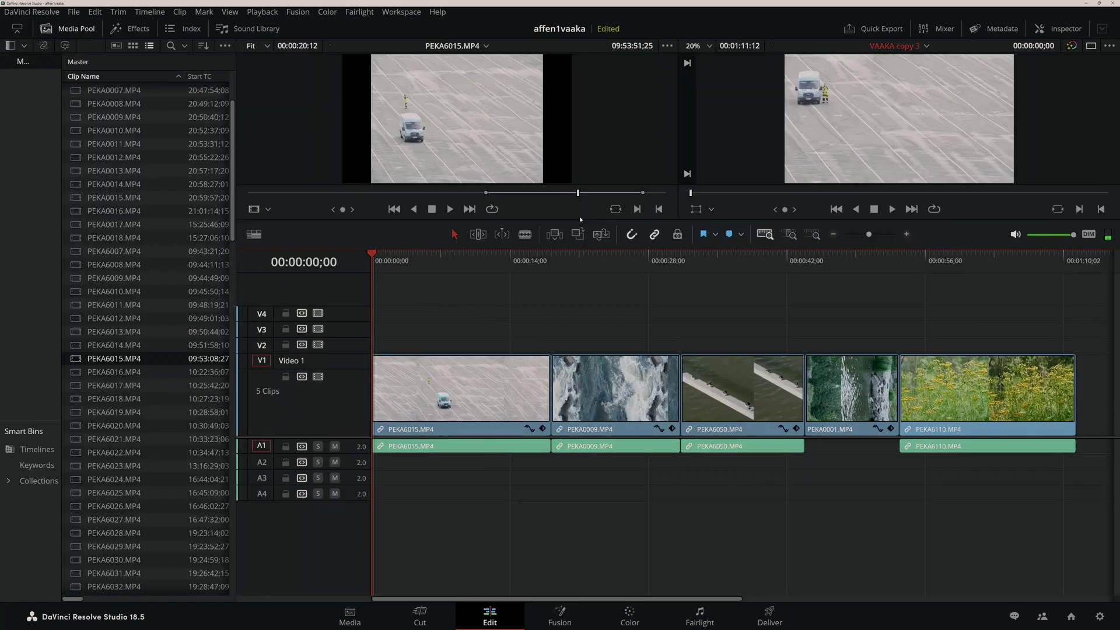
click(603, 235)
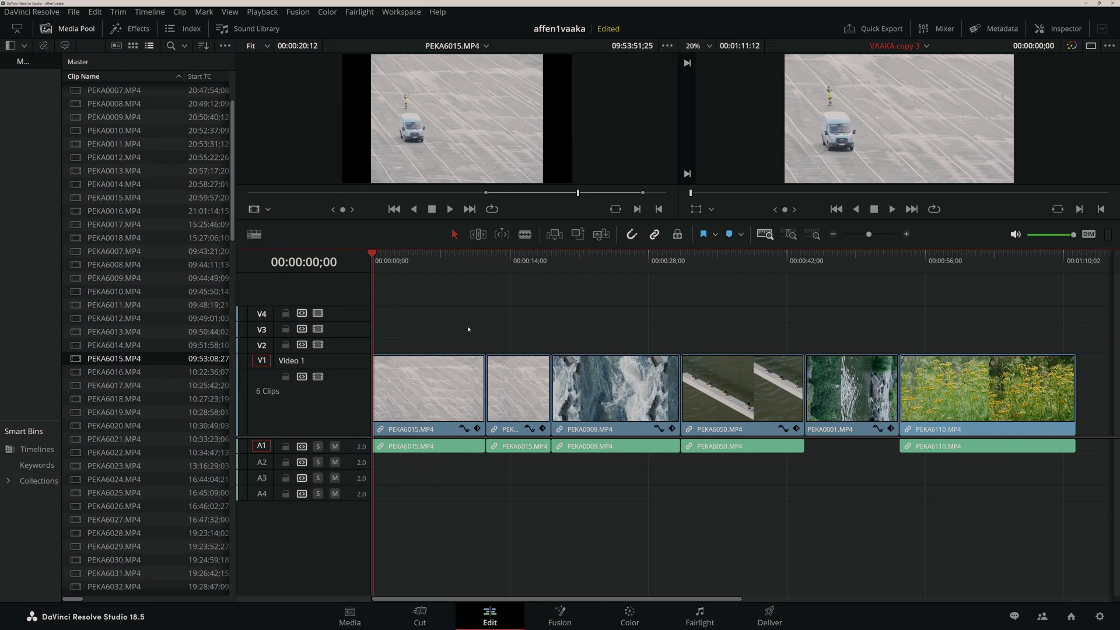
right_click(415, 391)
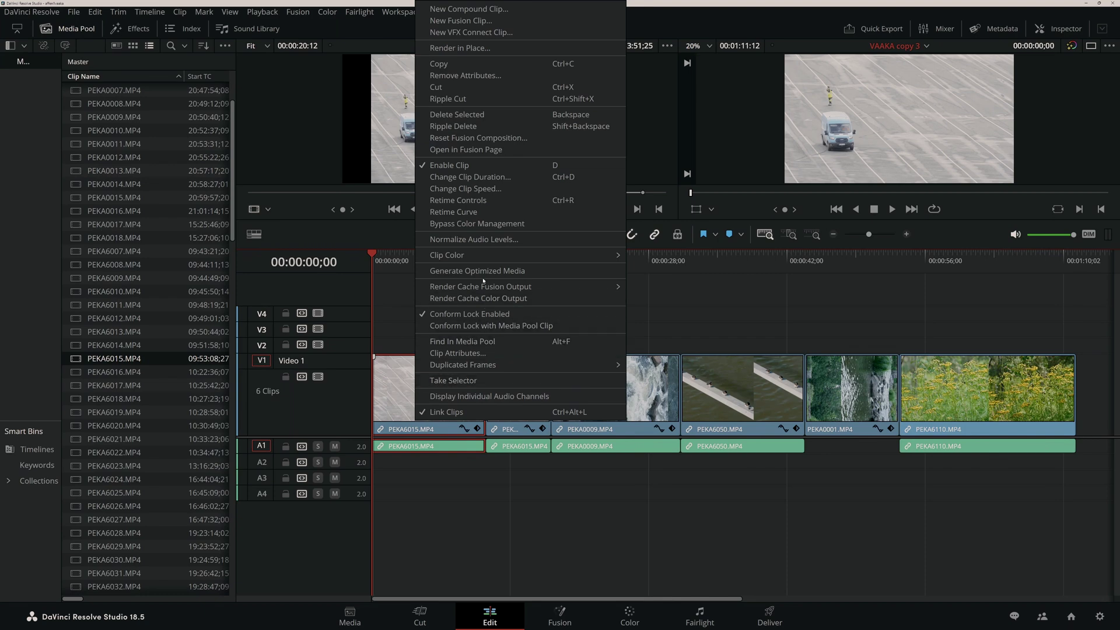
- Review the first clip's attributes, confirming 29.97 fps and square pixels, and close them with OK
click(470, 352)
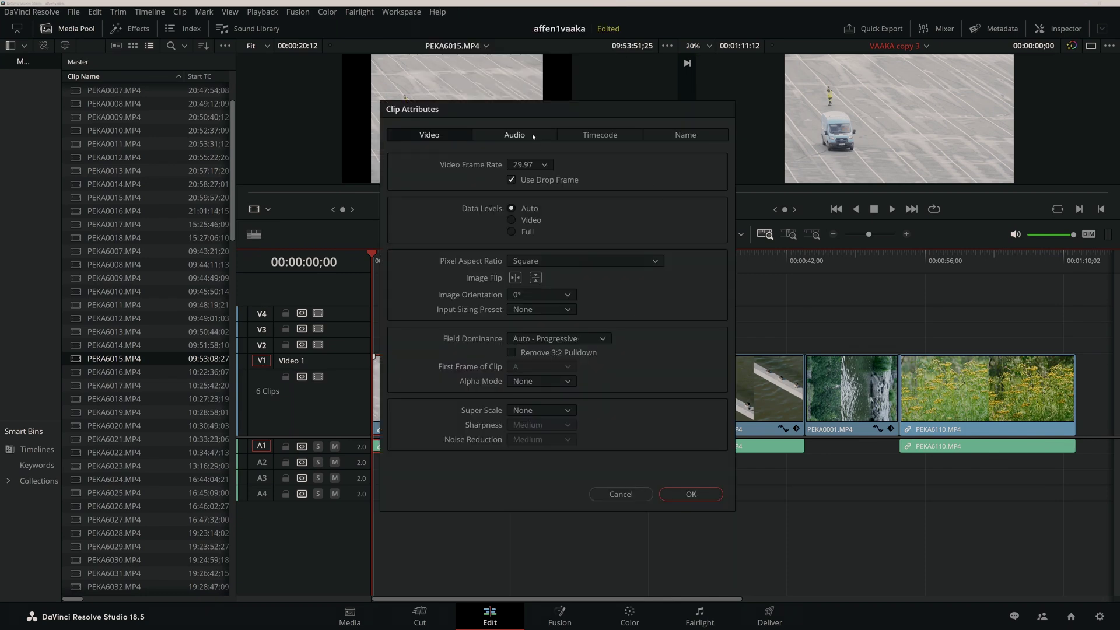
click(514, 135)
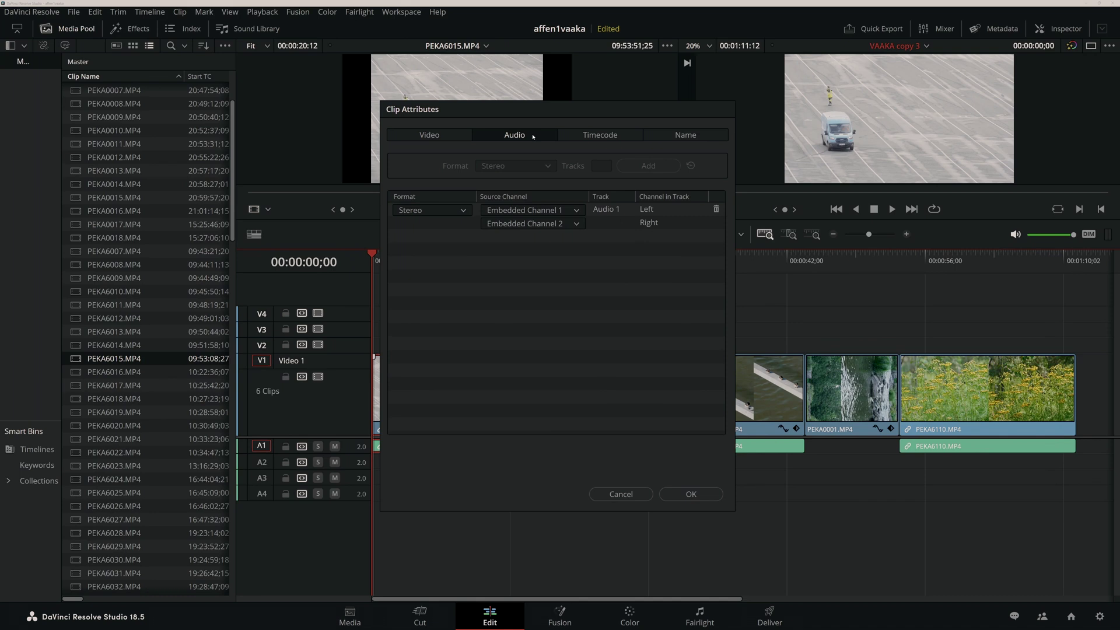
click(596, 135)
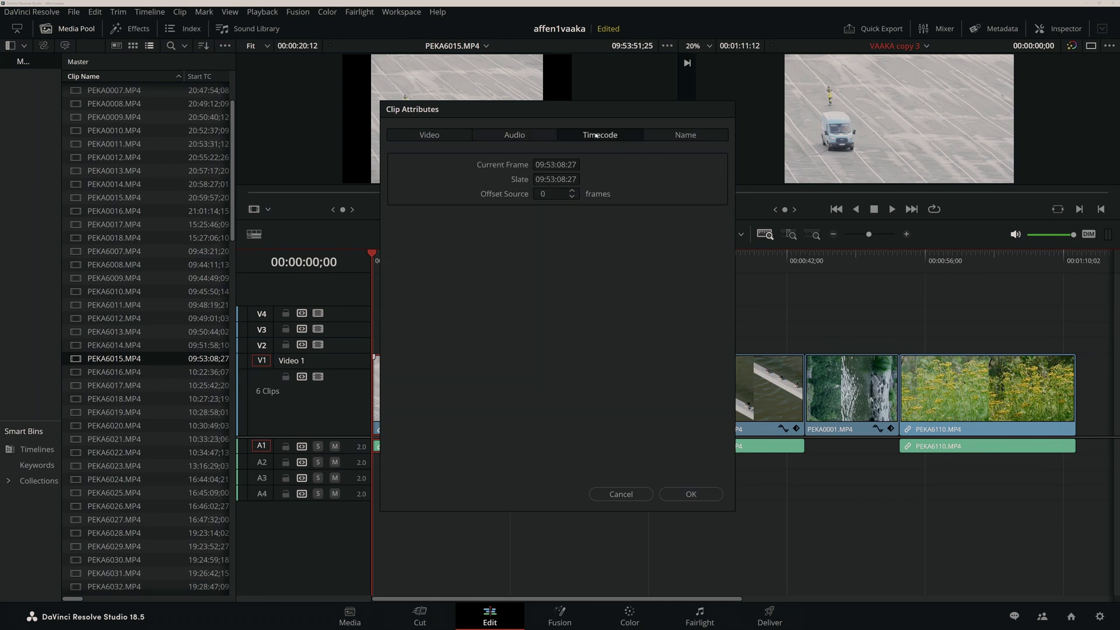
click(685, 136)
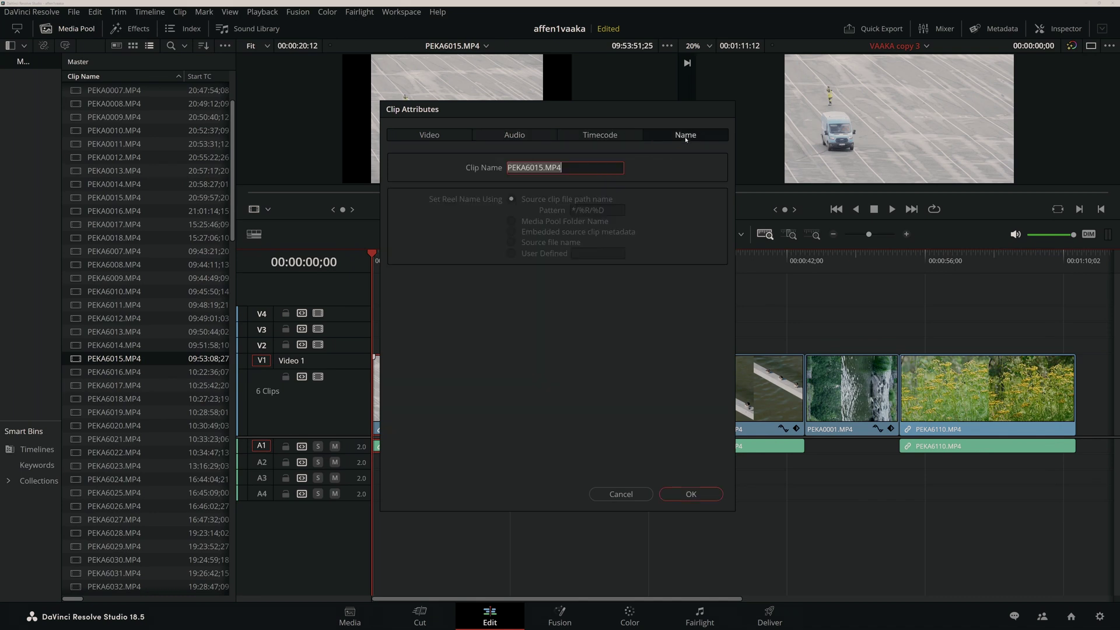
click(452, 137)
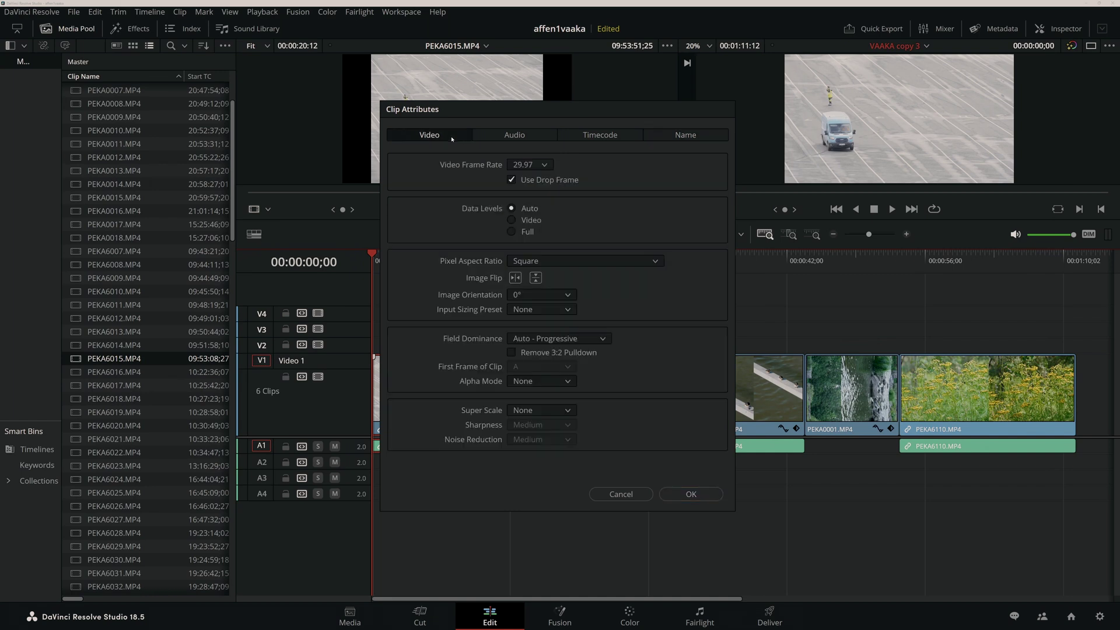
click(690, 494)
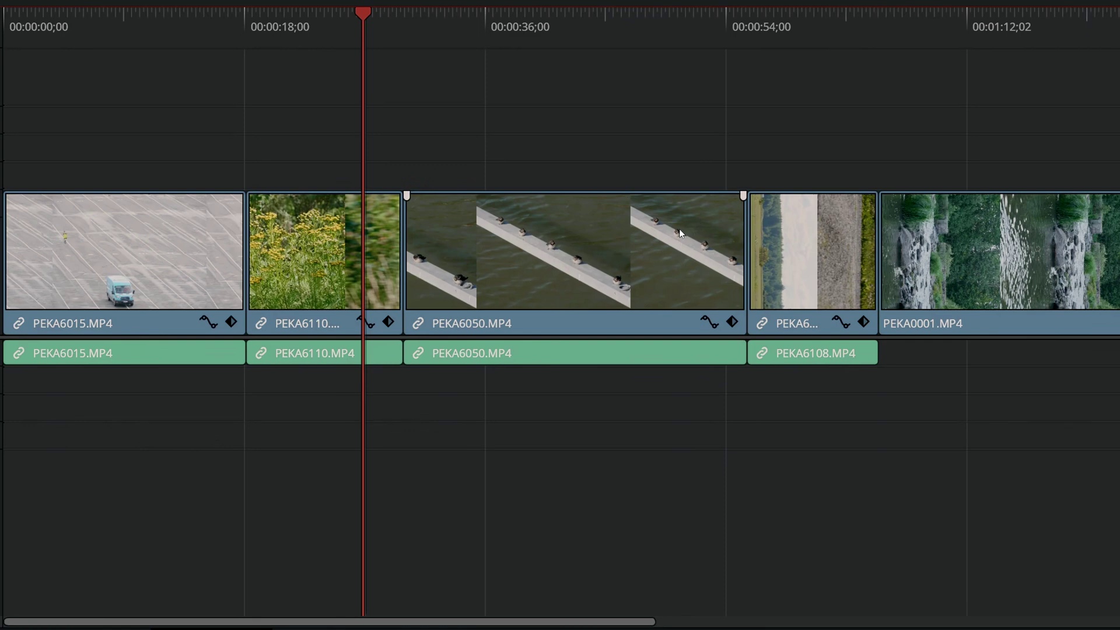
- Drag PEKA6050 right by about +08;13 to leave a gap before it
drag(613, 251, 736, 217)
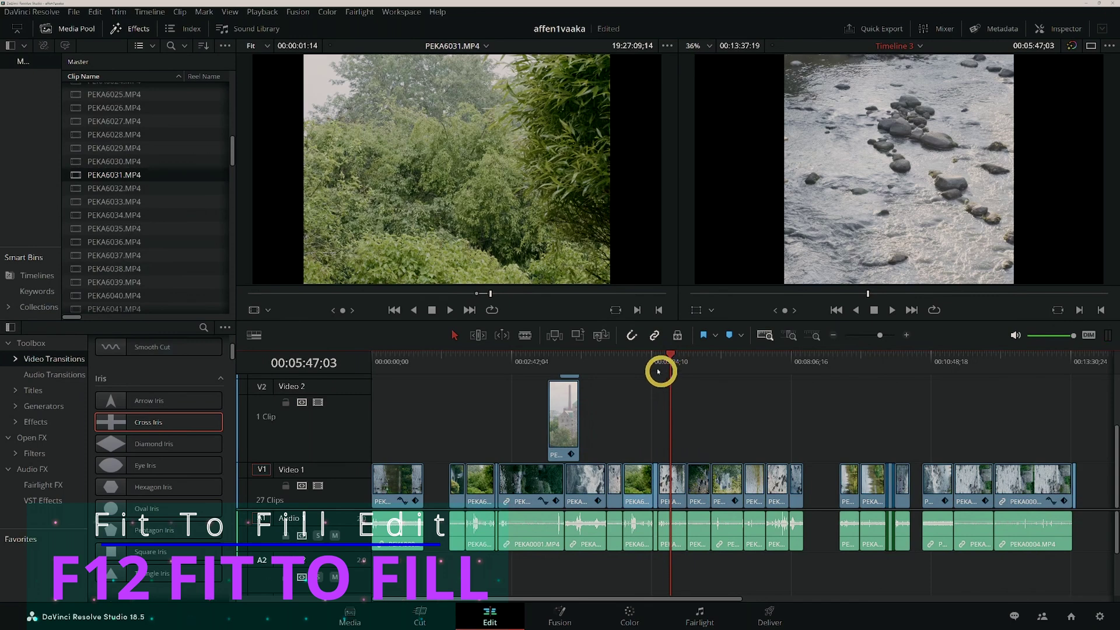
- Jump to the next edit and play back from about 00:05:32 up to around 00:07:11
click(671, 477)
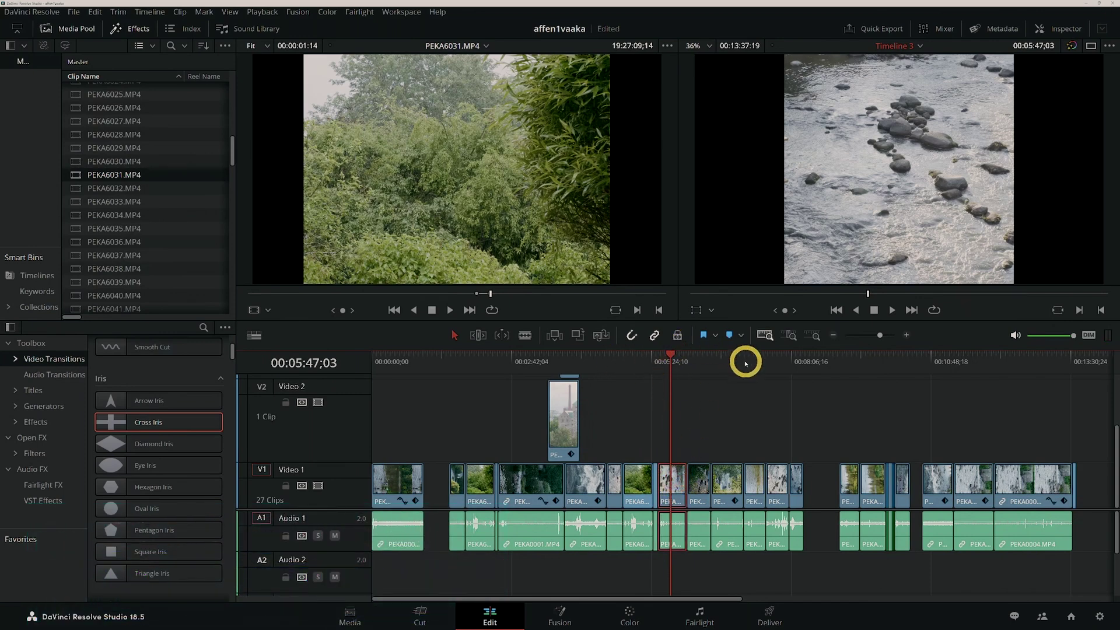
key(Down)
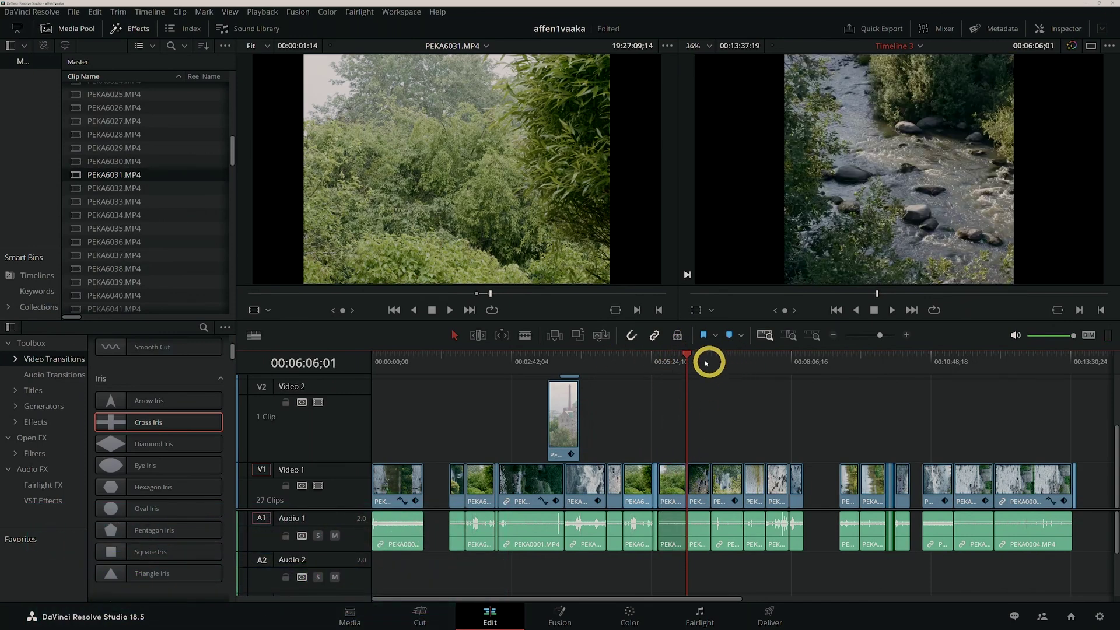
drag(672, 369, 659, 373)
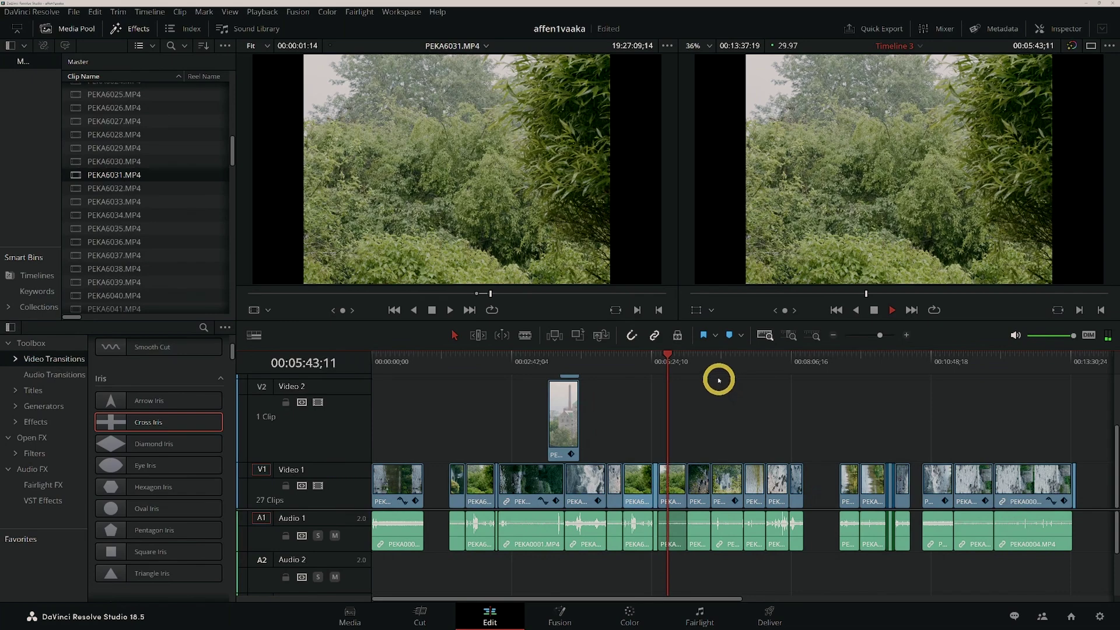
key(space)
drag(711, 372, 744, 373)
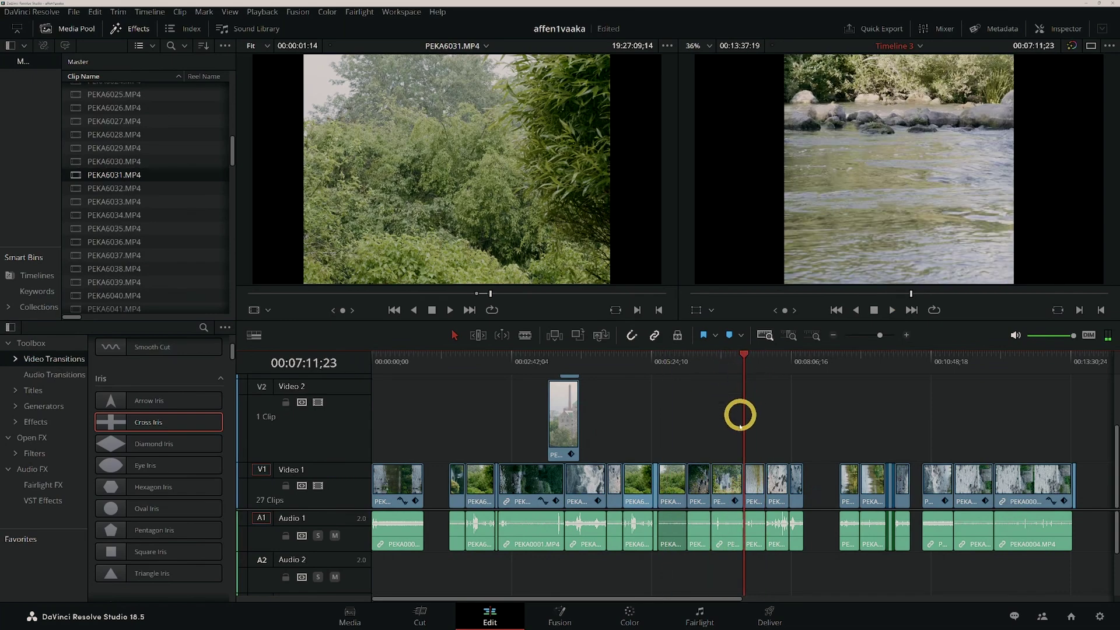
- Play the forest clip from about 00:07:11, then switch to the Cut page
click(750, 484)
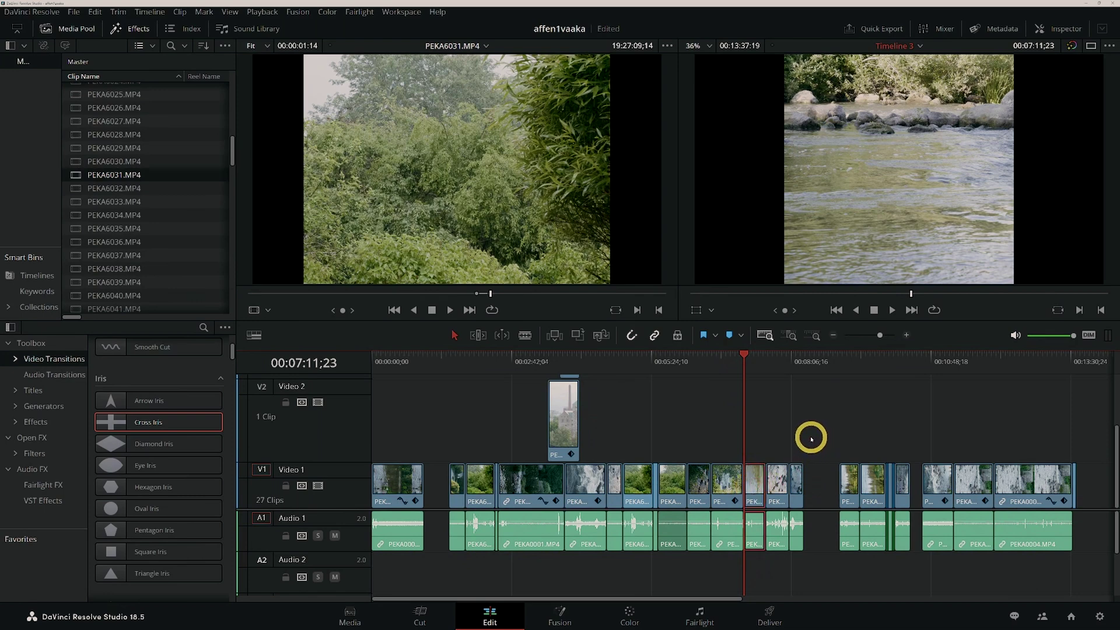
key(Down)
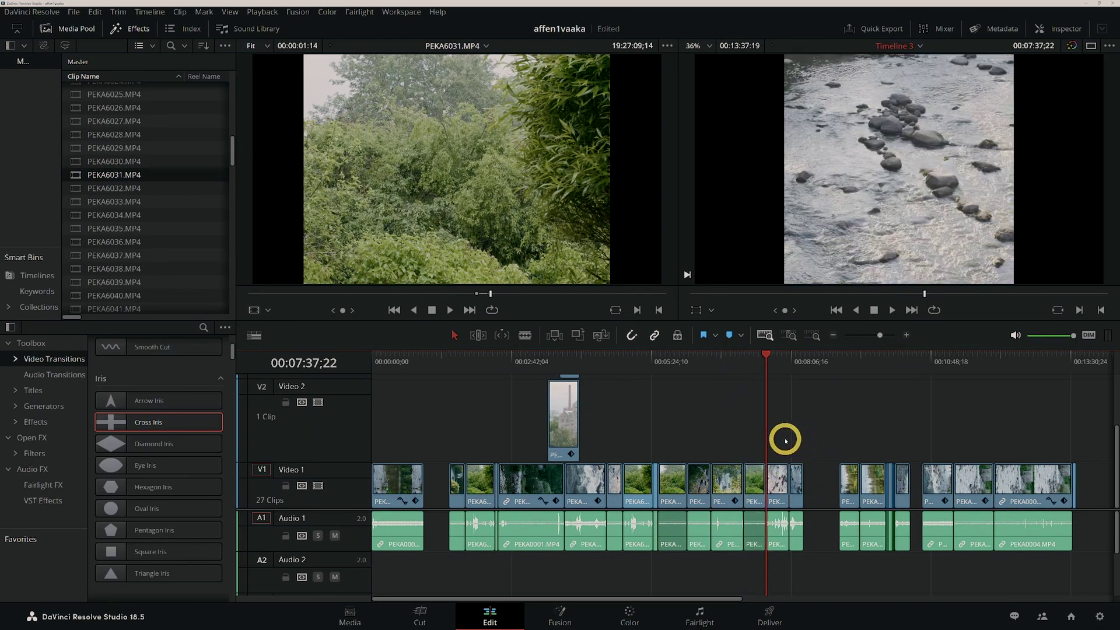
click(740, 368)
key(space)
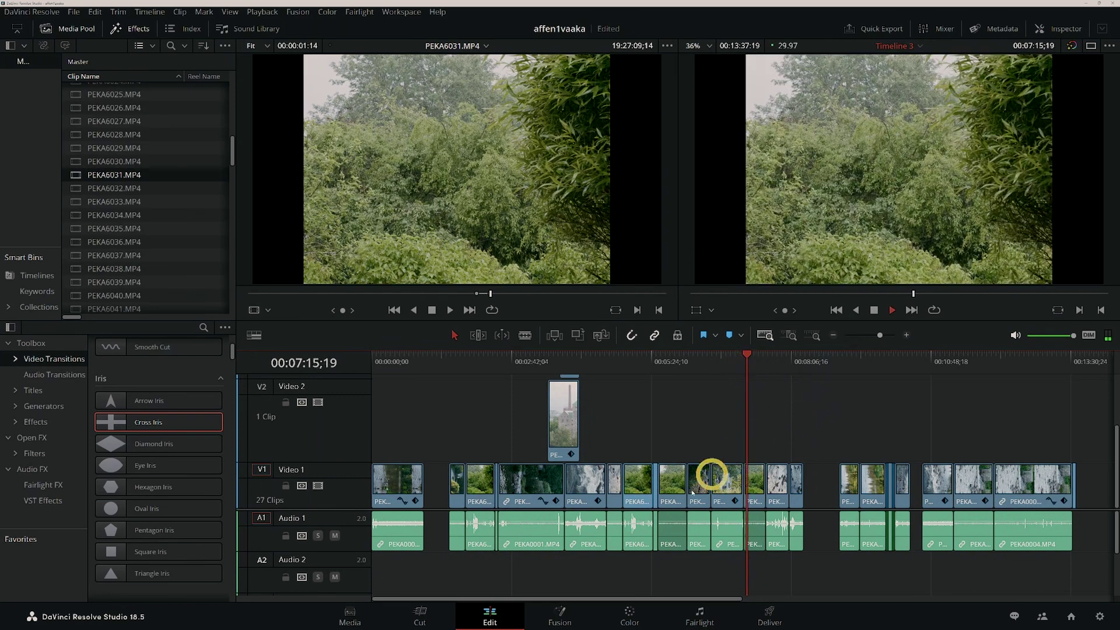
key(space)
click(418, 613)
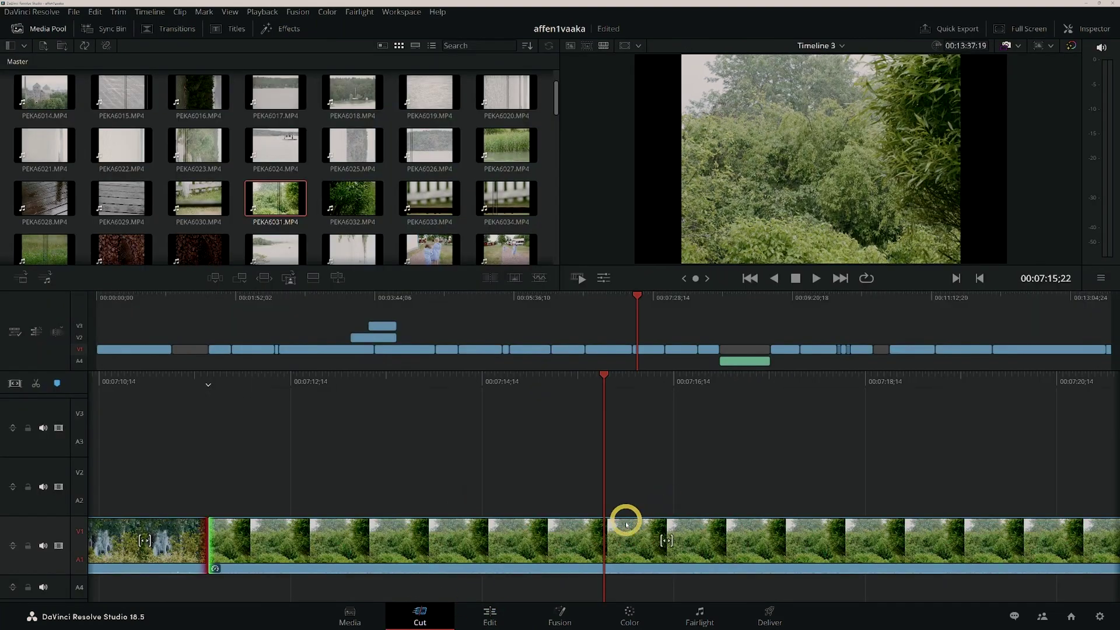
drag(892, 295, 771, 296)
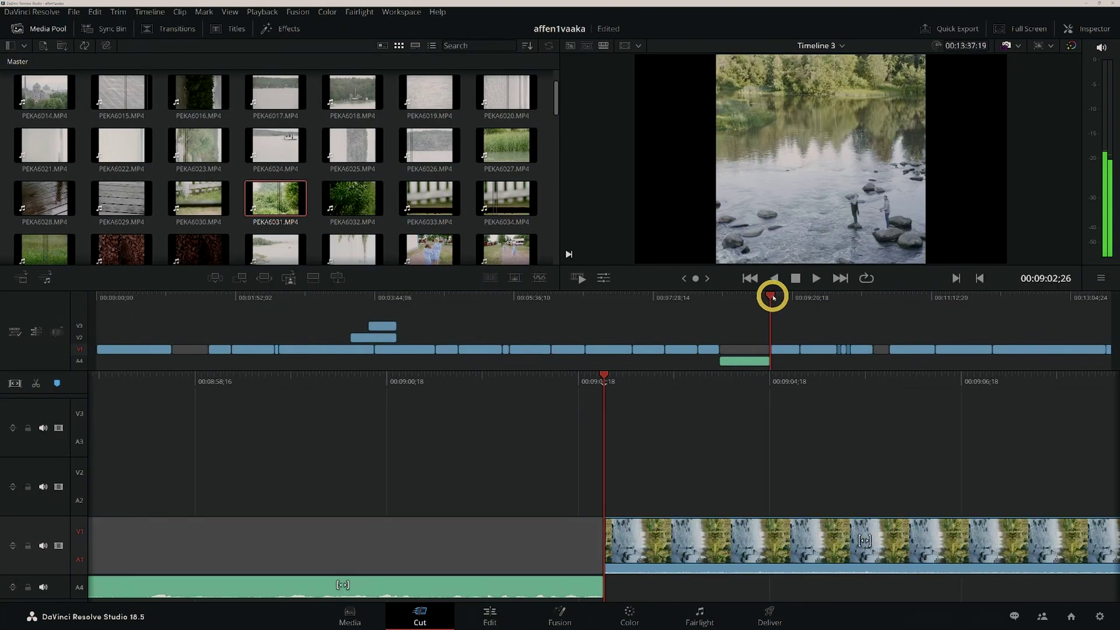
click(633, 295)
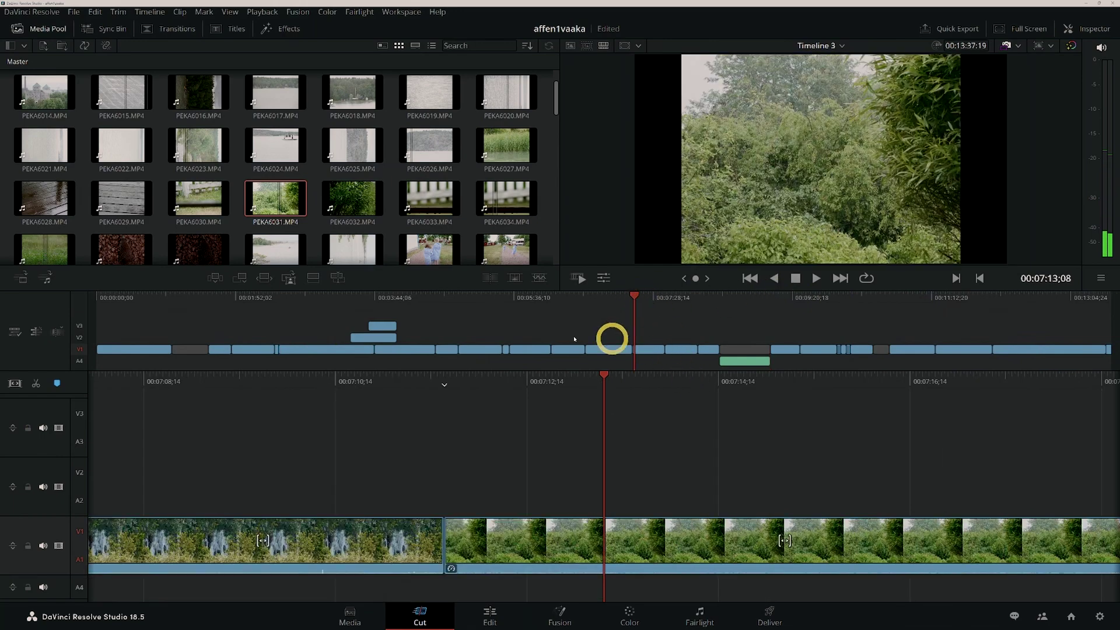
click(306, 298)
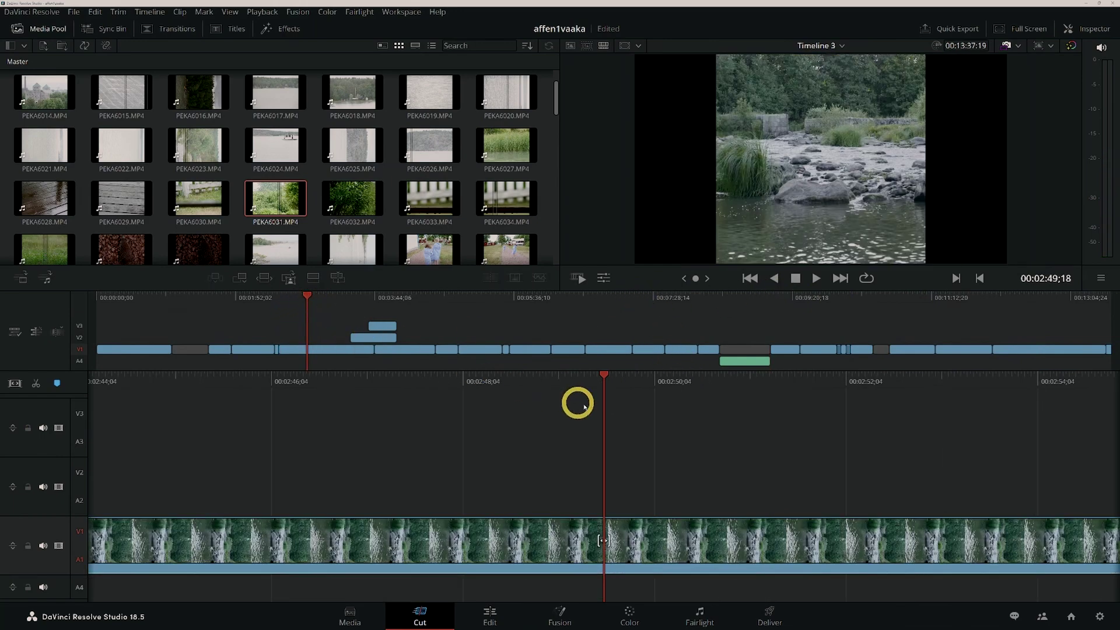
key(Down)
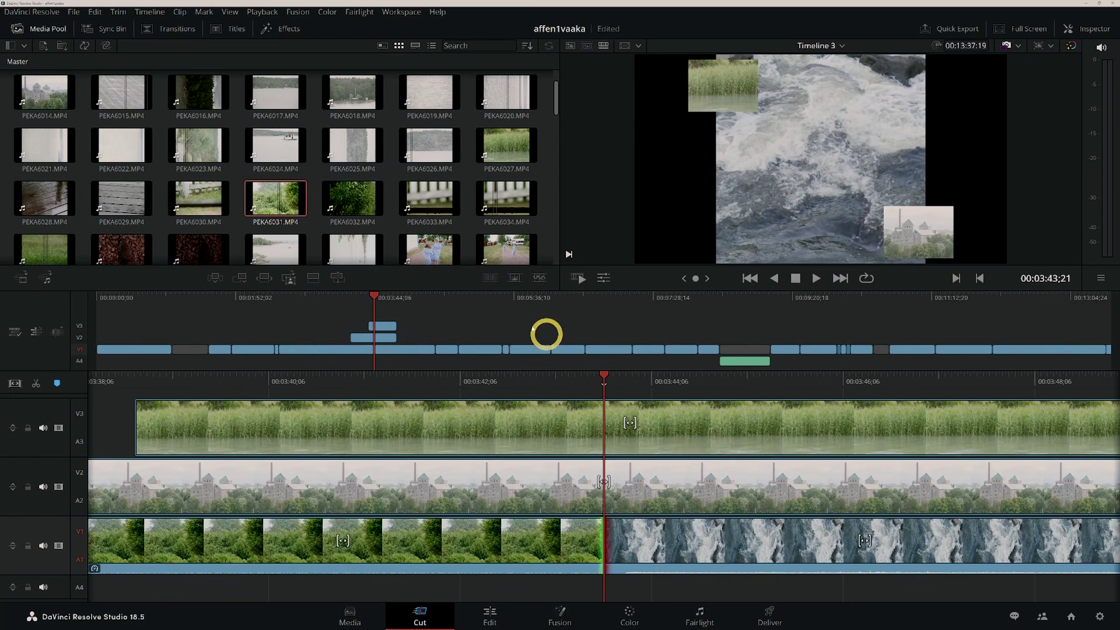
key(space)
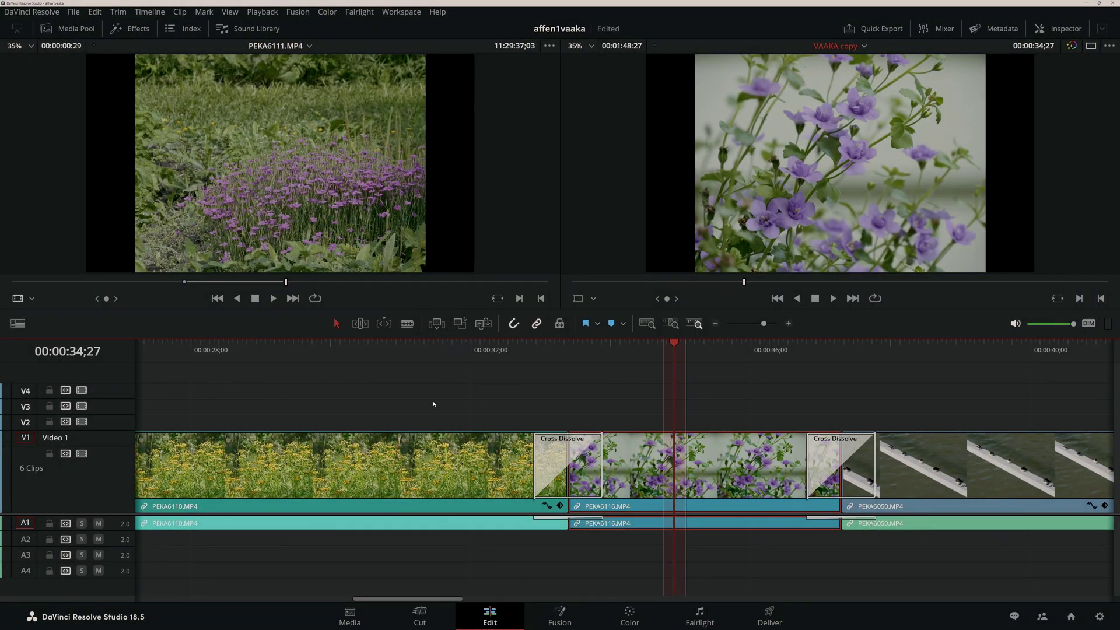
- Fit PEKA6111 into PEKA6116's slot between the dissolves and verify its 25% speed change
key(F11)
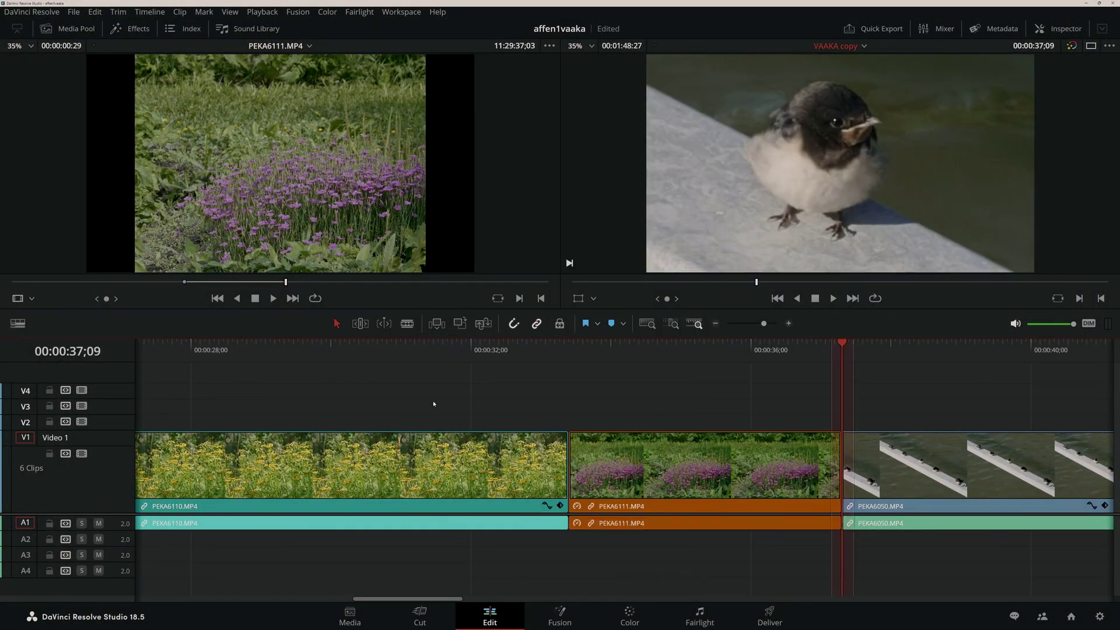
drag(574, 355, 613, 371)
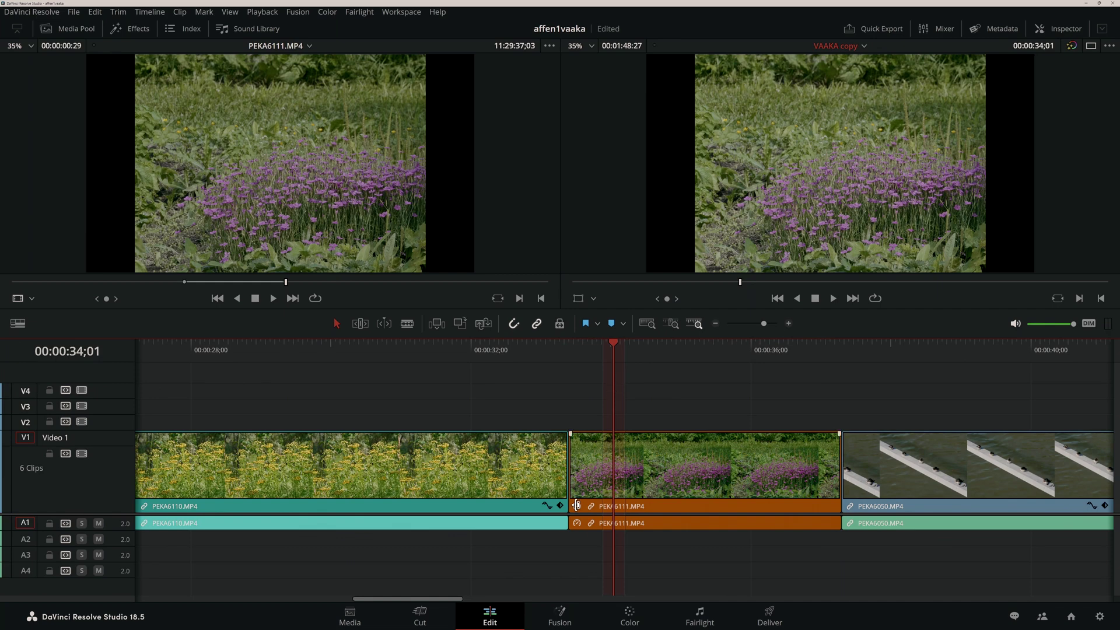
click(578, 507)
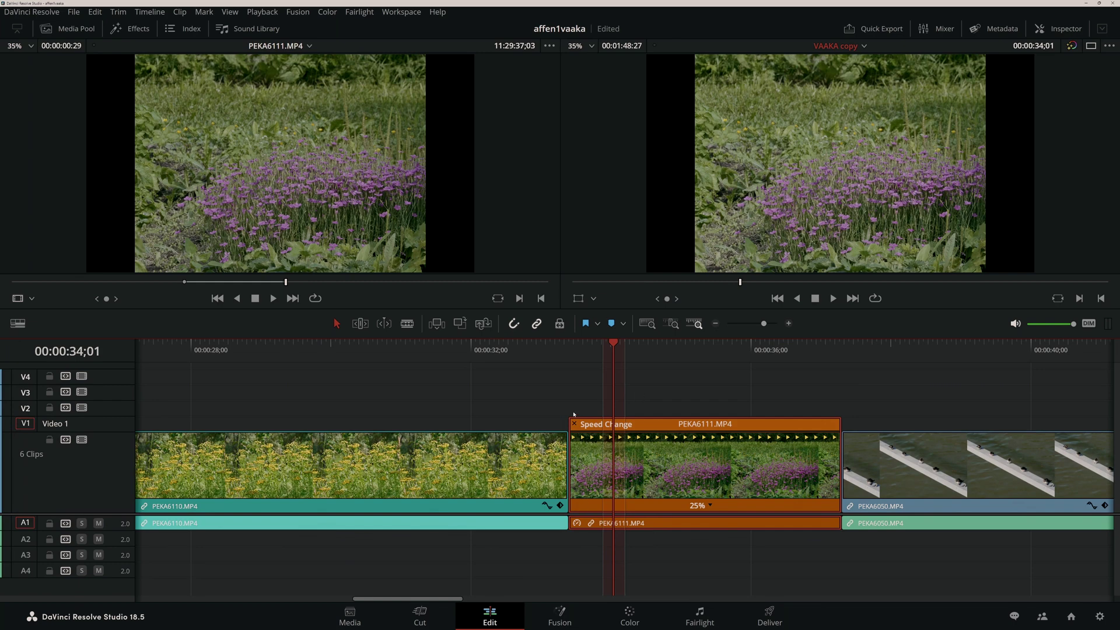
click(575, 424)
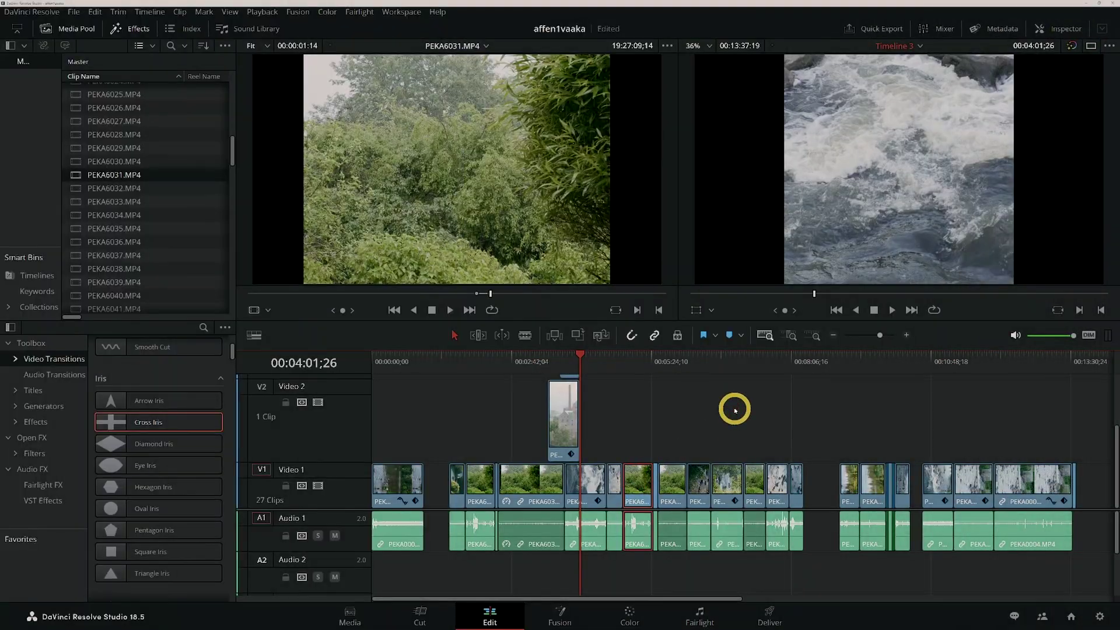
- Ripple-delete three Video 1 clips and the empty gap so later clips close up
click(653, 481)
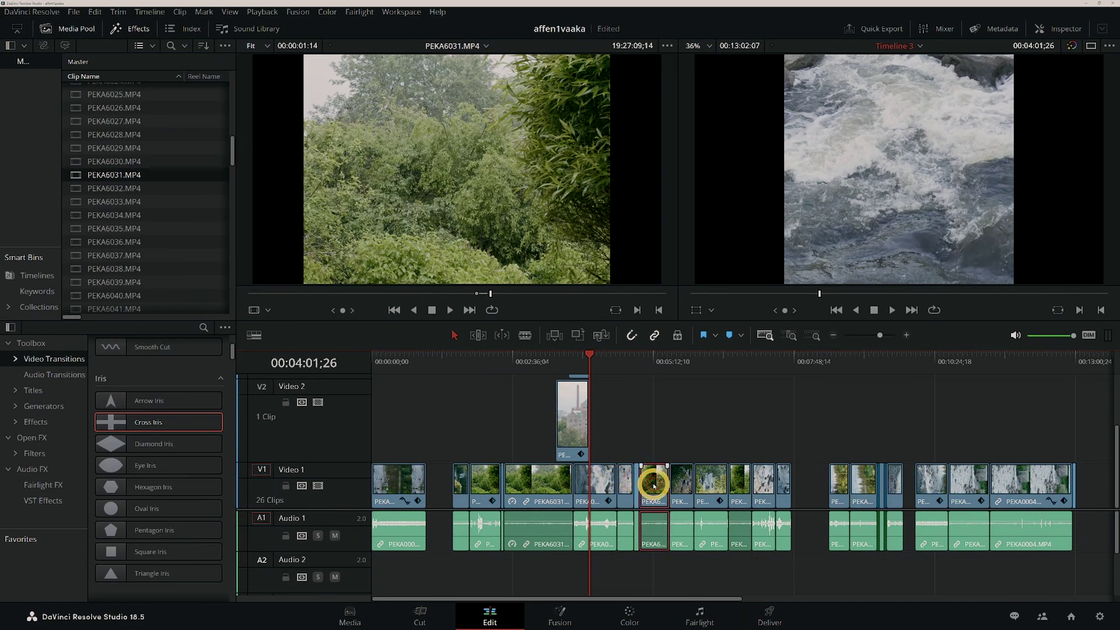
key(Delete)
click(663, 483)
key(Delete)
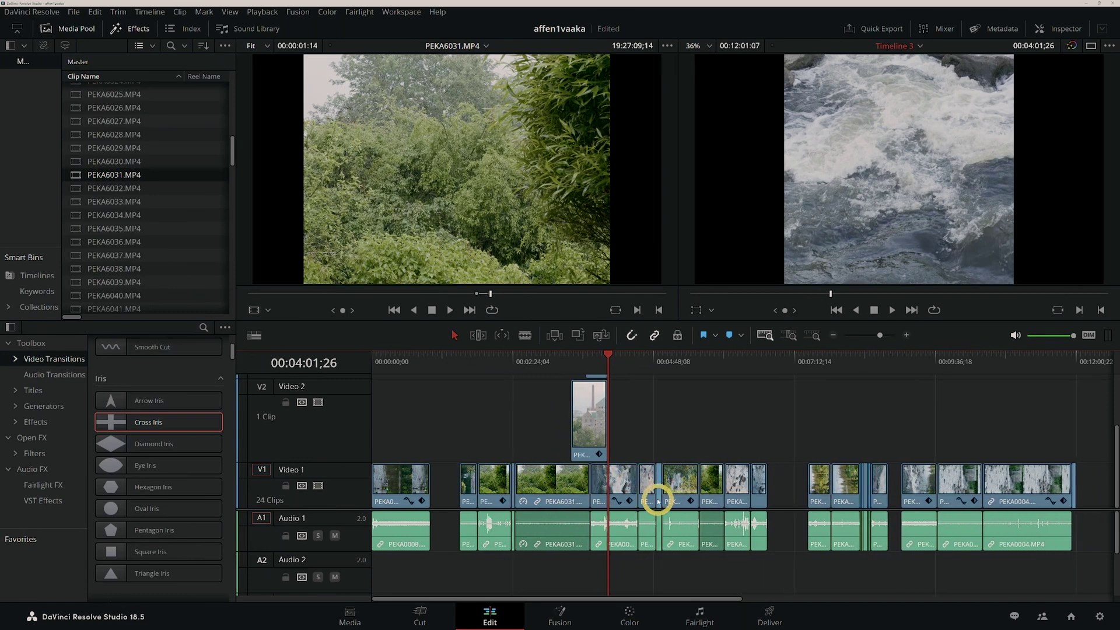
click(677, 483)
key(Delete)
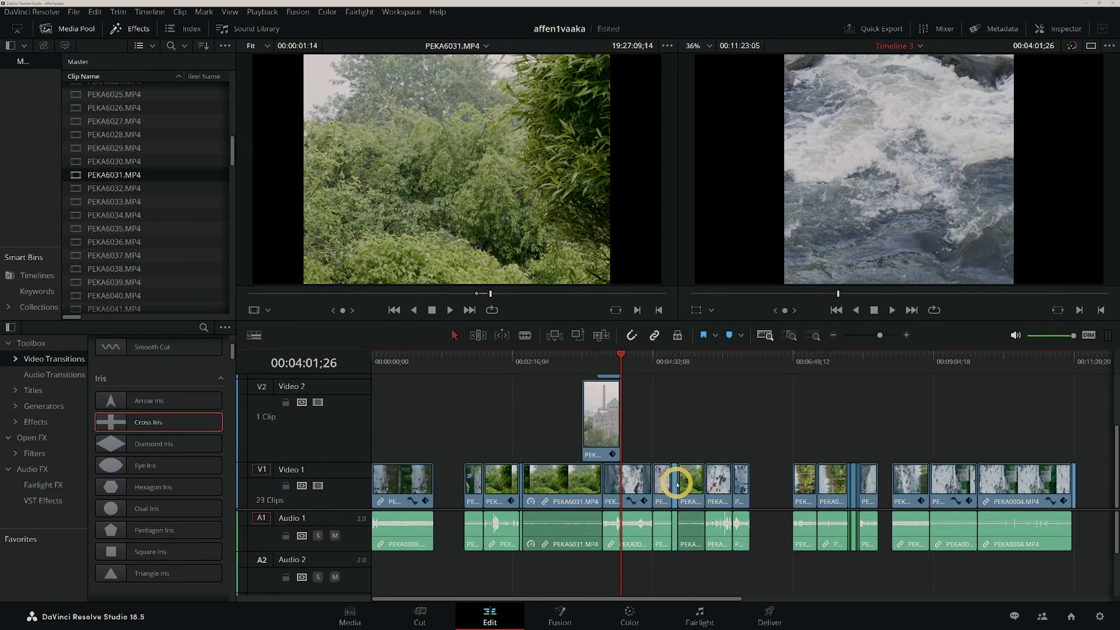
click(775, 483)
key(Delete)
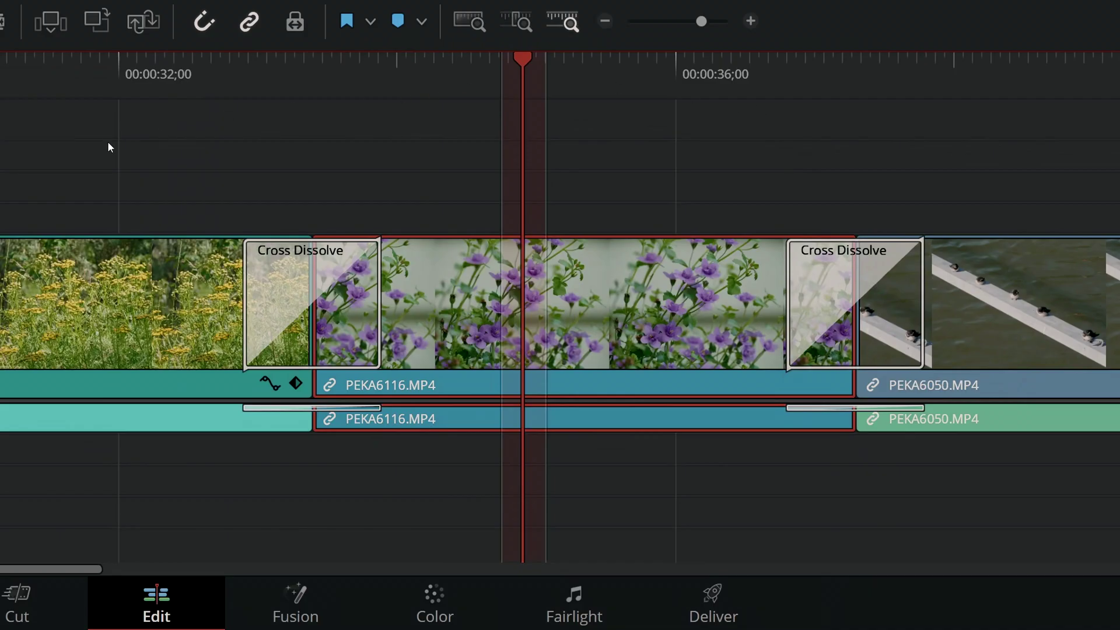
- Ripple-delete PEKA6116 and its dissolves, then split and remove unwanted PEKA6050 and PEKA6110 pieces
key(Delete)
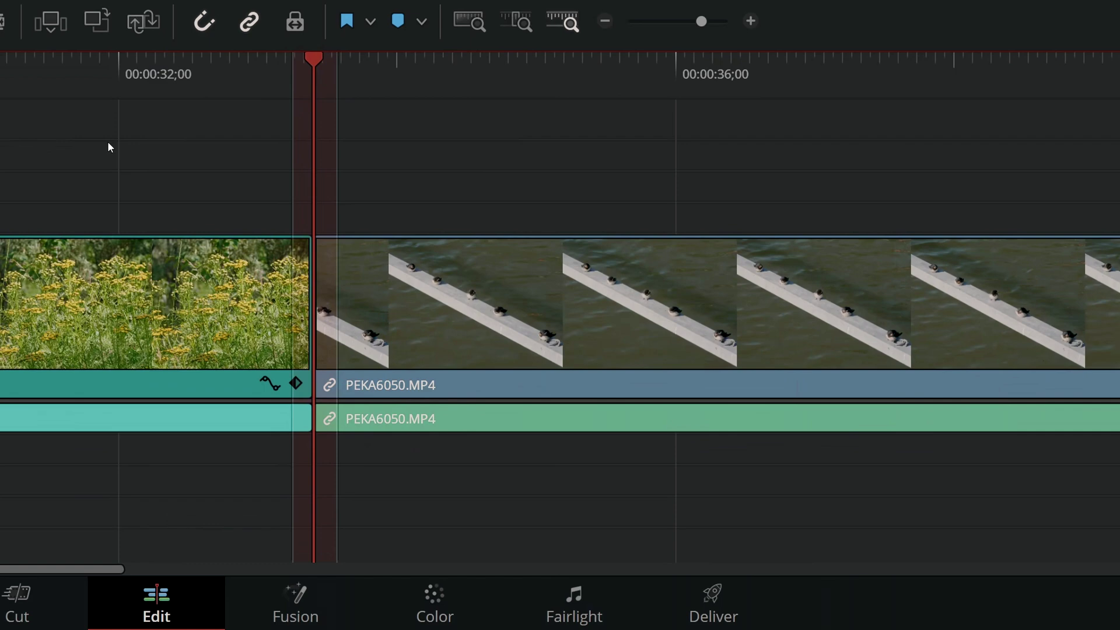
click(624, 59)
key(ctrl+b)
click(437, 328)
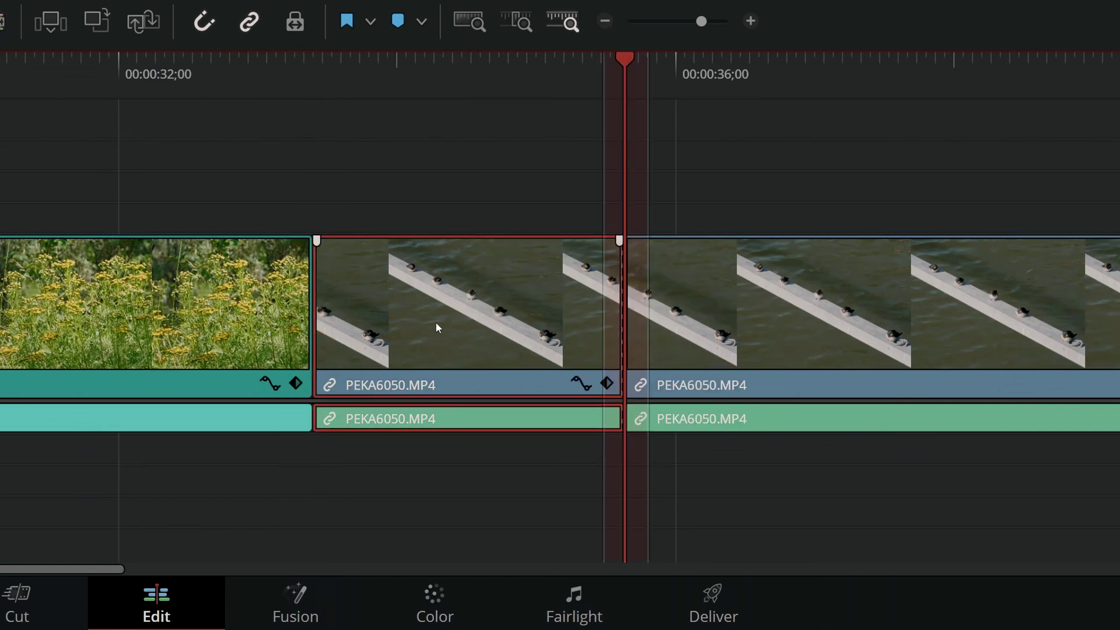
key(Delete)
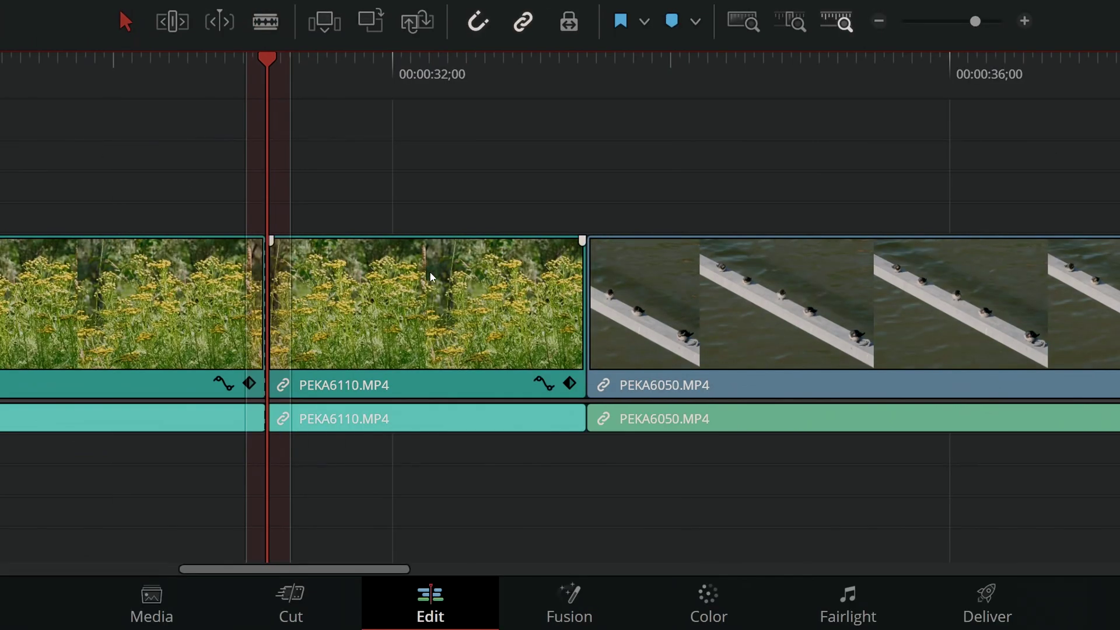
click(161, 290)
key(Delete)
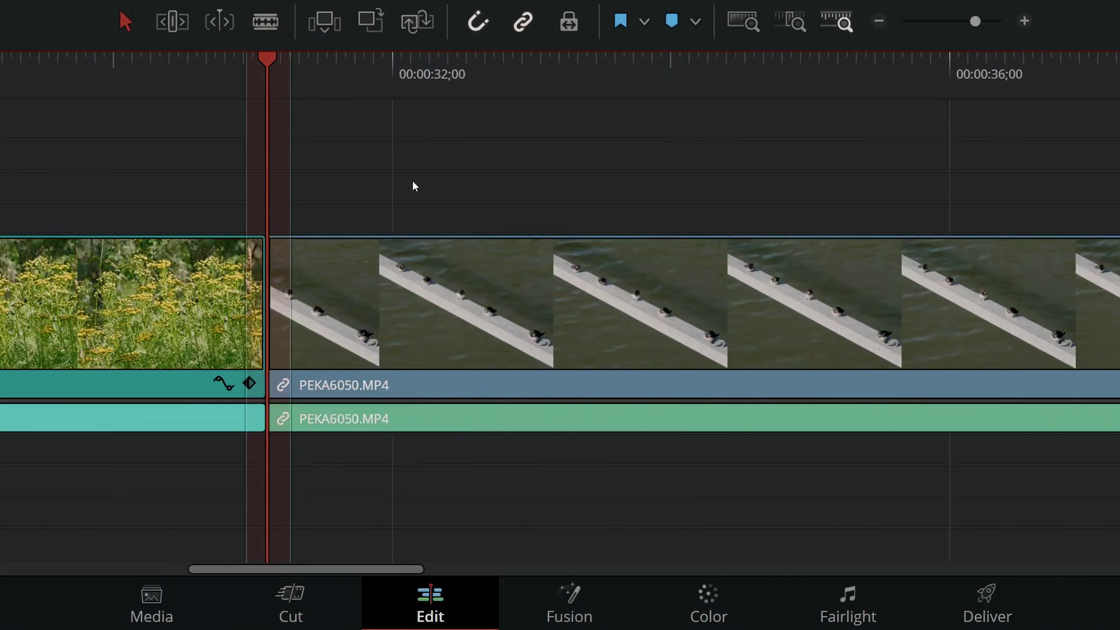